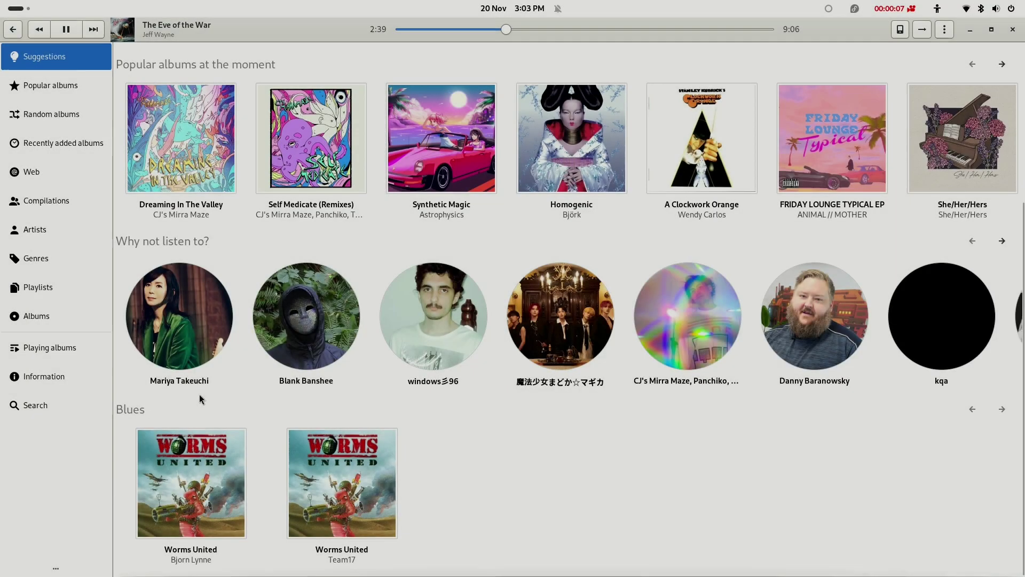
scroll(504, 309, right, 5)
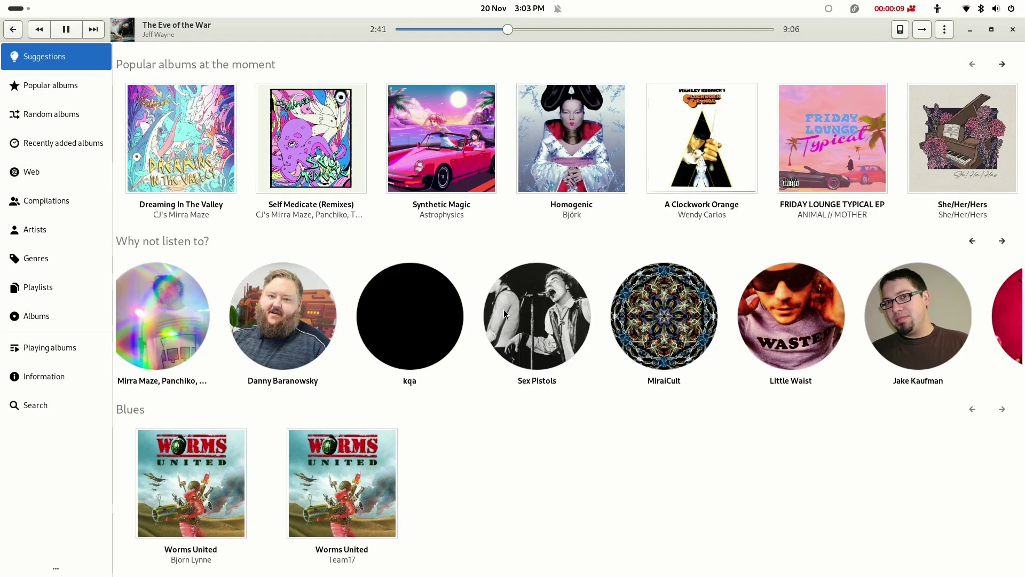
scroll(504, 309, right, 3)
scroll(504, 309, right, 3)
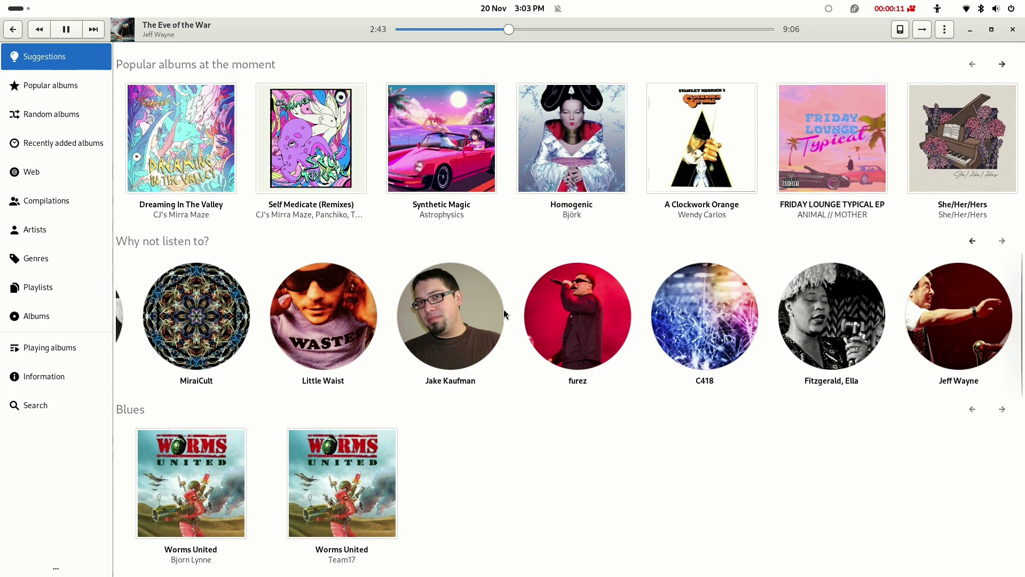
scroll(504, 309, left, 8)
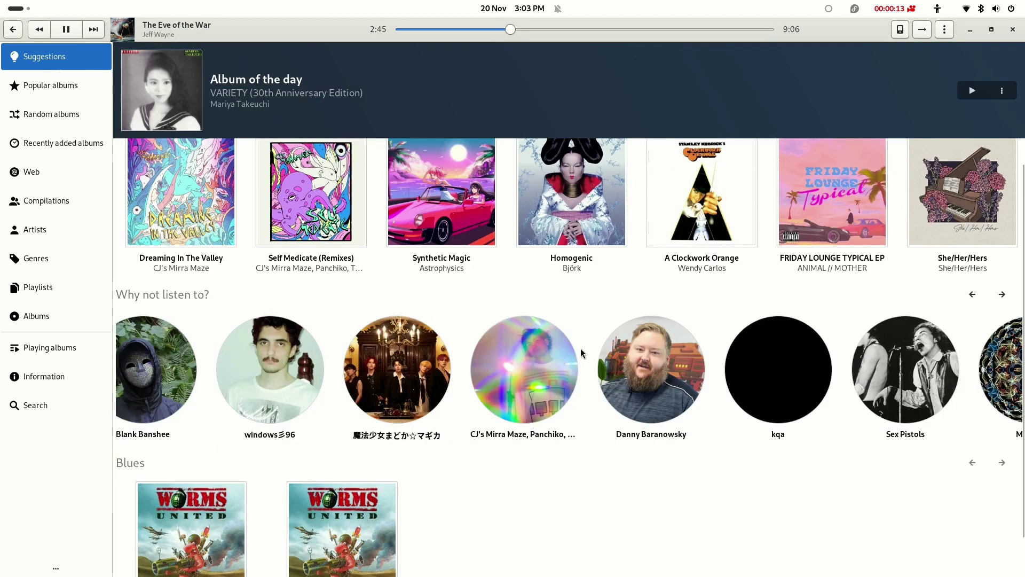
scroll(581, 353, left, 2)
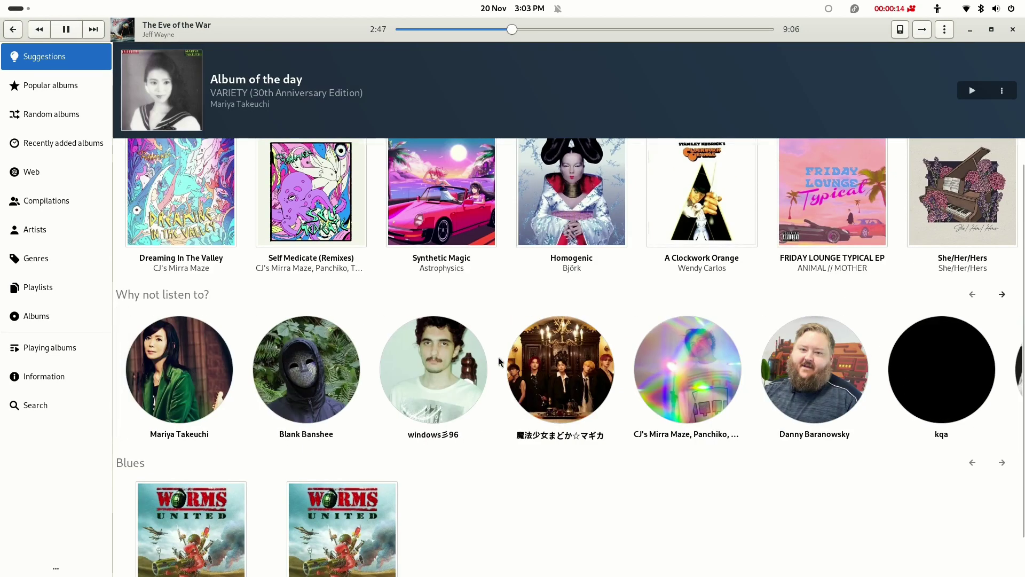
- Visit windows96's artist page and the all-albums grid, glance at a-ha's Definitive Singles Collection, then return
click(461, 362)
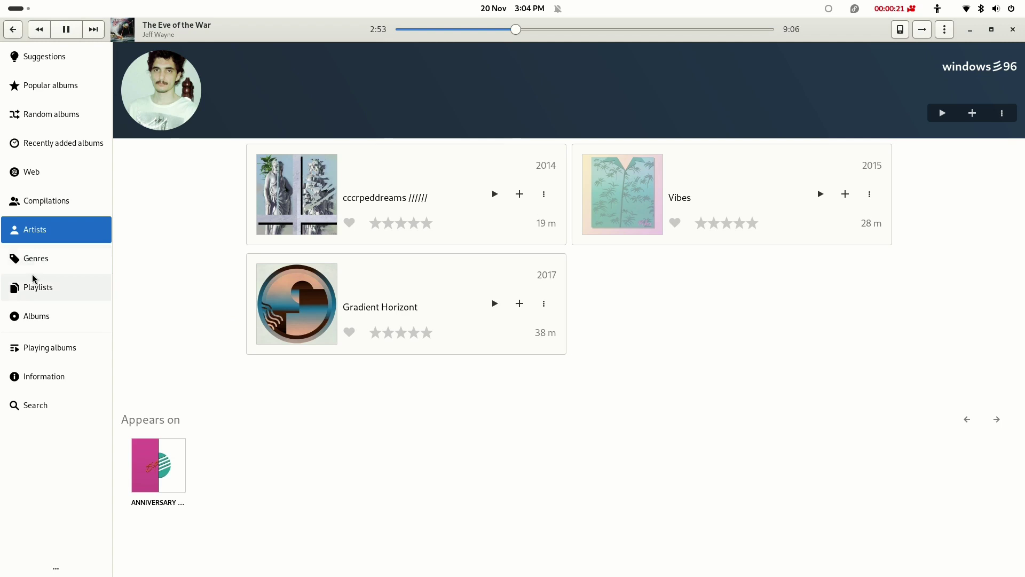
click(45, 293)
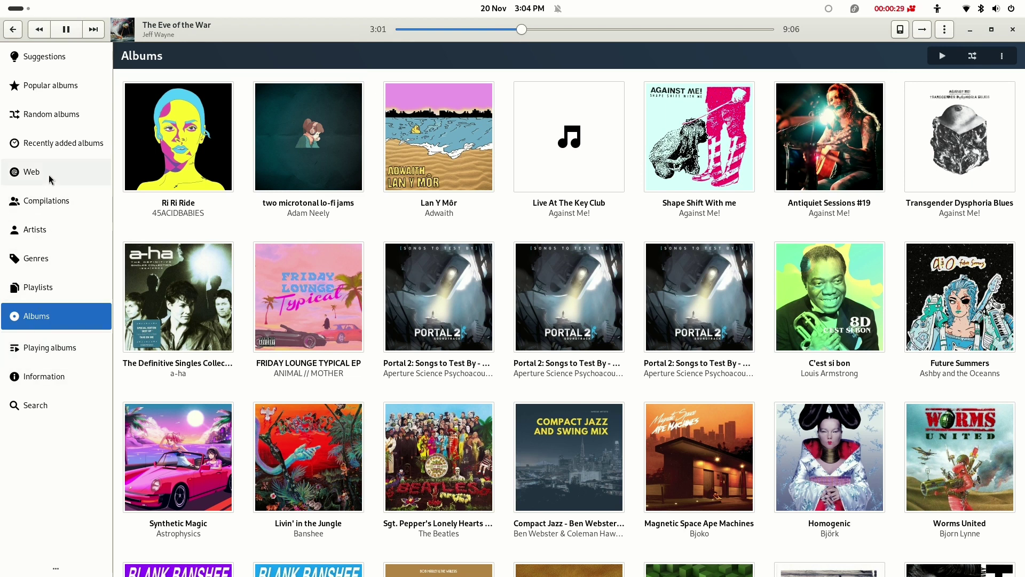
click(203, 298)
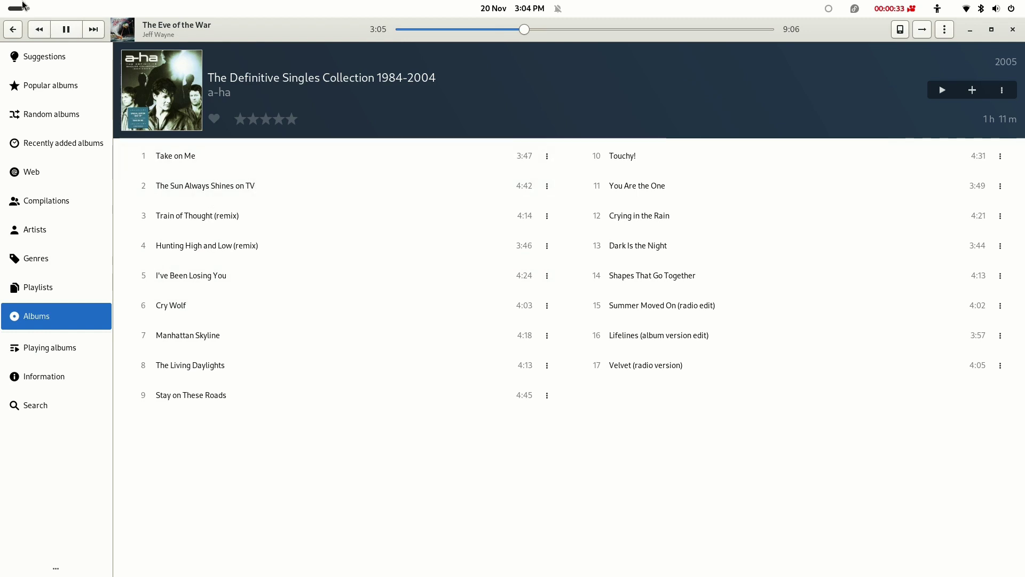
click(11, 30)
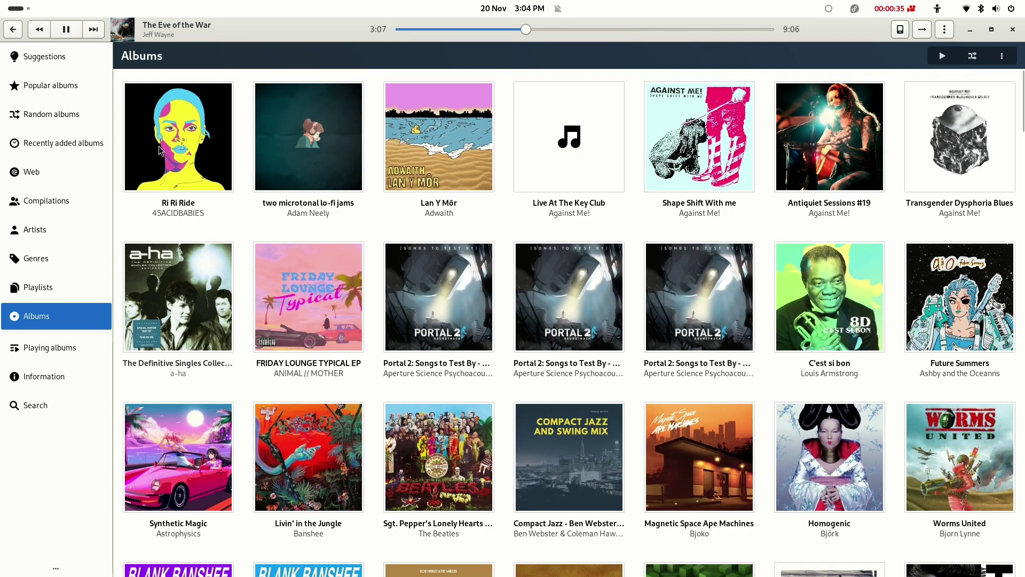
- Show the grid of all library artists from the Artists sidebar entry
click(60, 223)
scroll(259, 257, down, 1)
scroll(259, 257, down, 2)
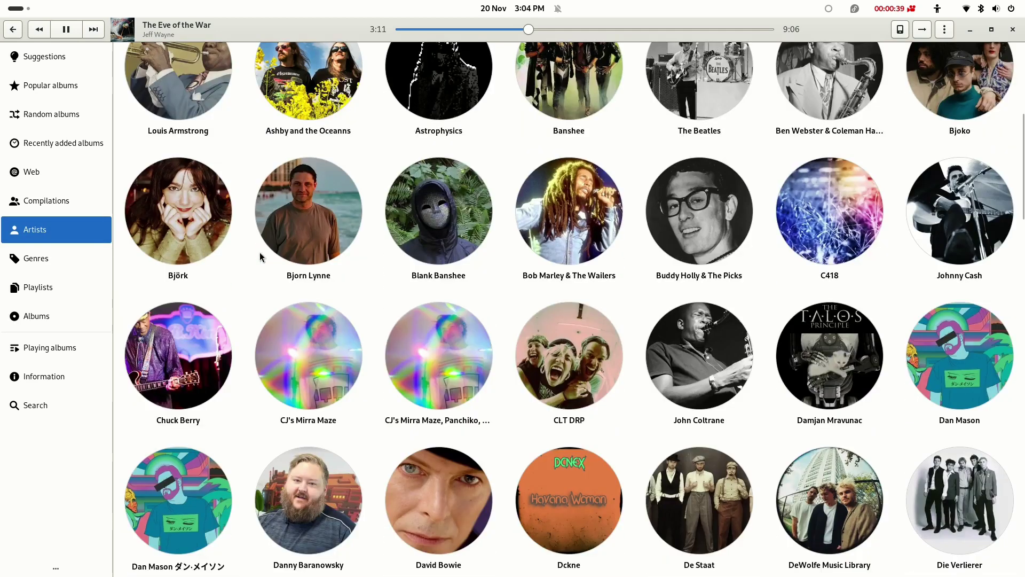
scroll(342, 260, down, 1)
scroll(341, 260, down, 1)
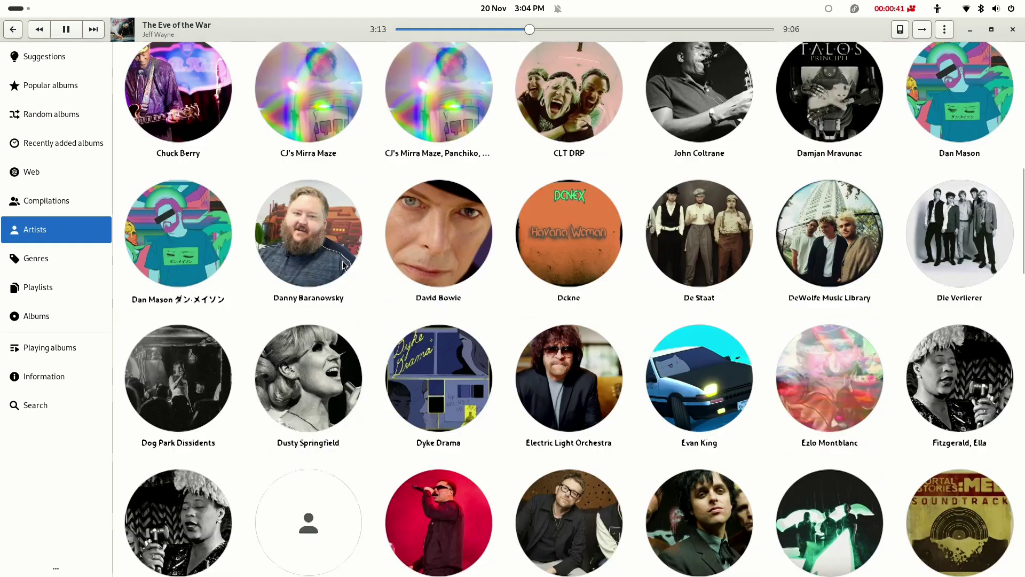
scroll(342, 261, down, 1)
scroll(342, 260, down, 1)
scroll(343, 265, down, 1)
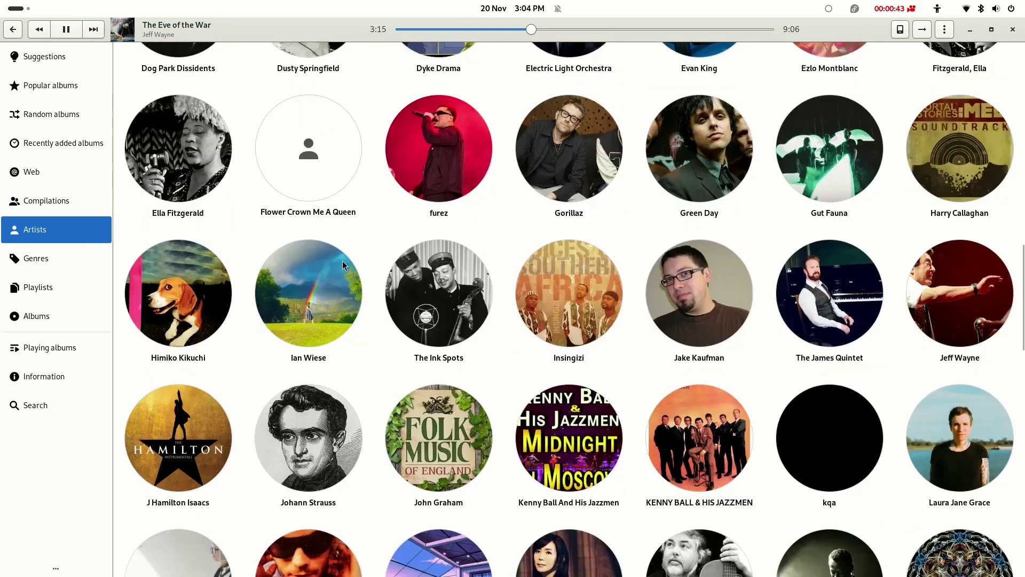
scroll(343, 266, down, 1)
scroll(343, 265, down, 2)
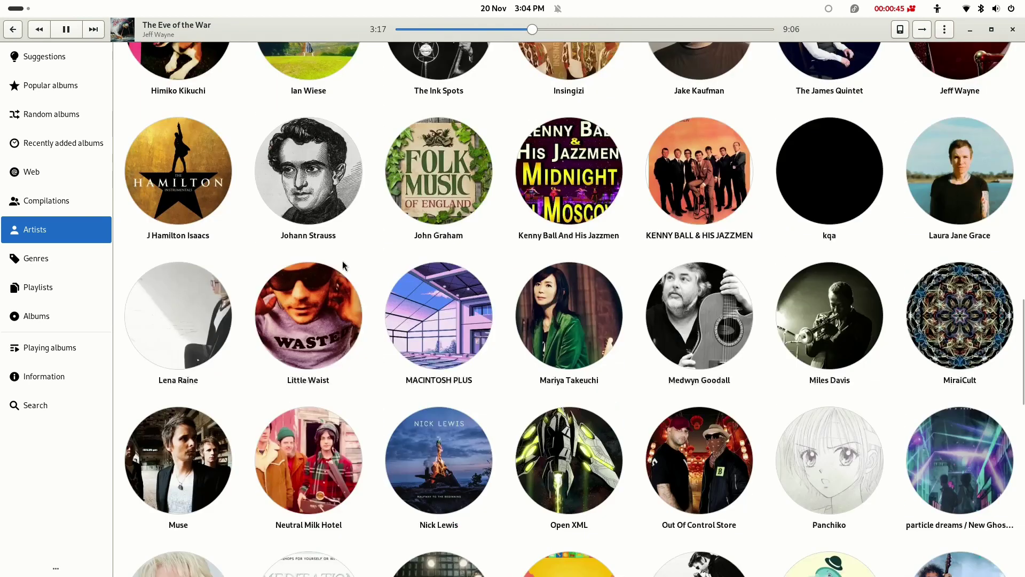
scroll(343, 265, down, 1)
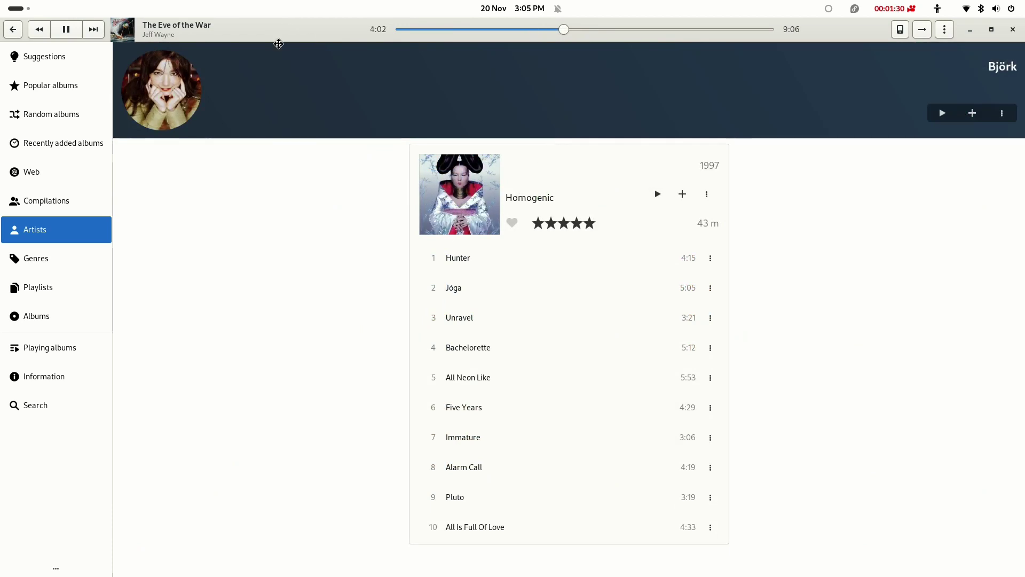
- Unmaximize and shrink the Lollypop window, then return from Panchiko's page to the artist grid
drag(279, 44, 440, 69)
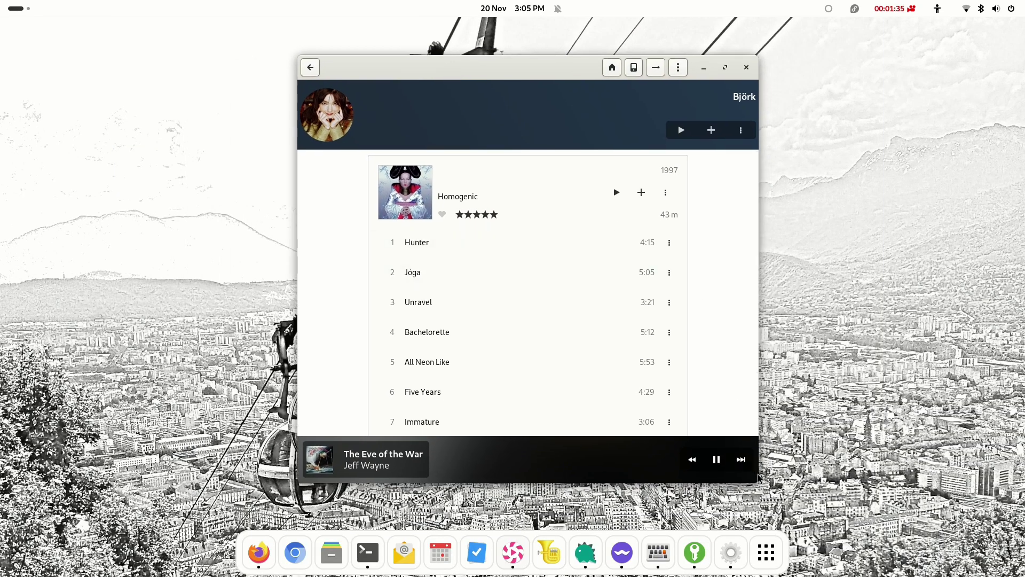
drag(758, 482, 563, 391)
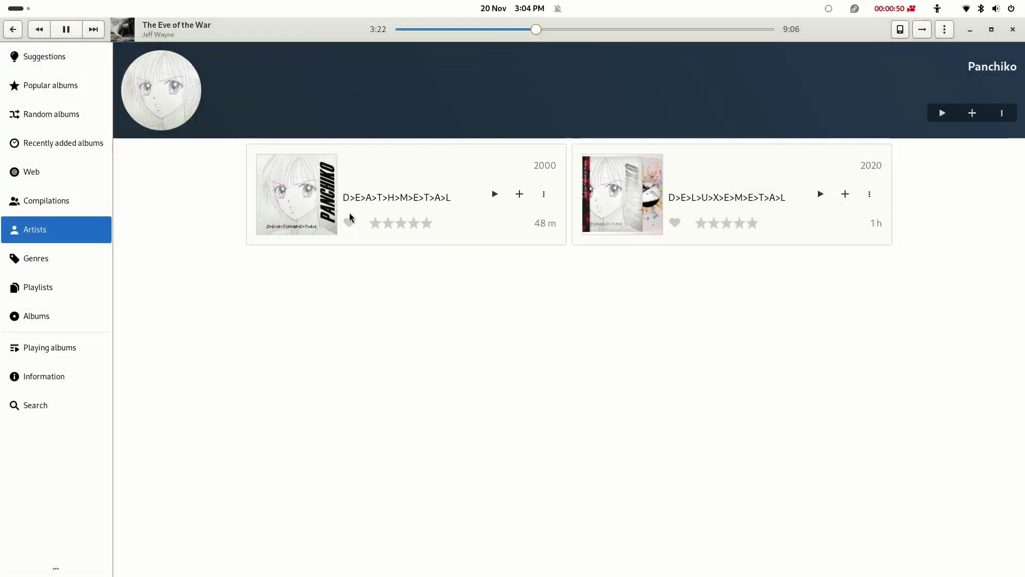
click(40, 225)
scroll(303, 269, down, 3)
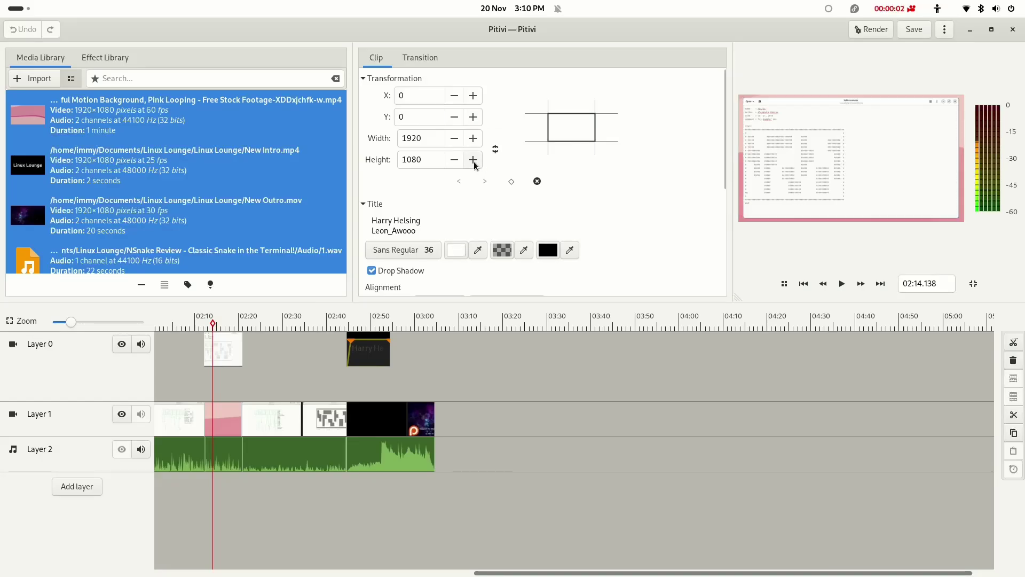
scroll(484, 166, down, 1)
scroll(484, 166, down, 2)
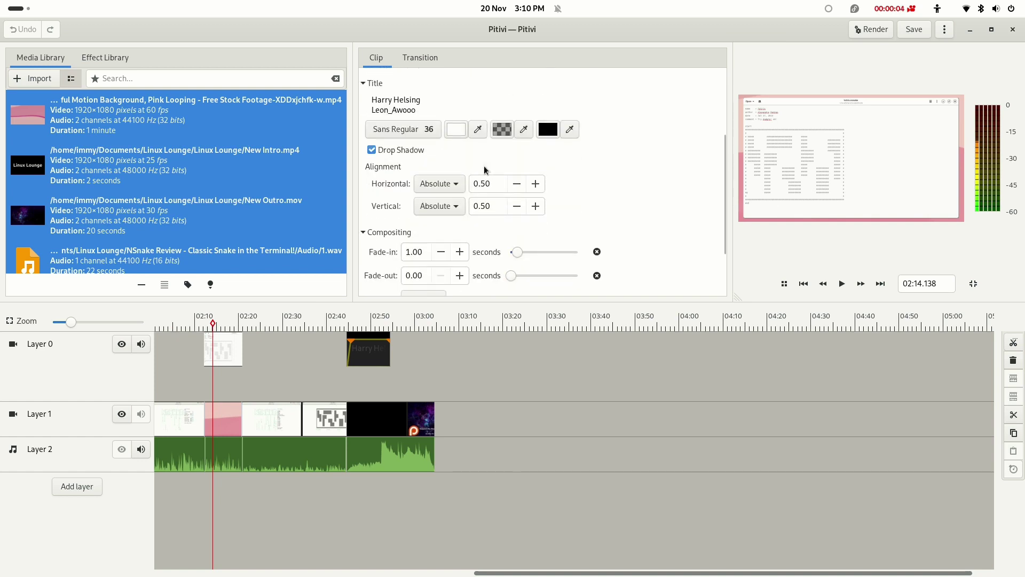
scroll(484, 166, up, 3)
scroll(116, 151, down, 2)
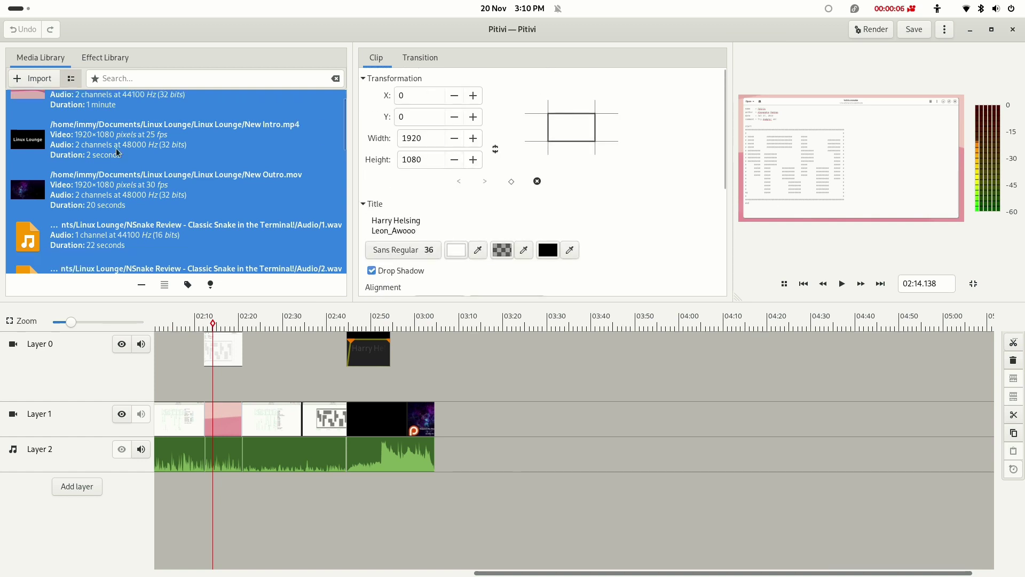
scroll(117, 151, down, 1)
scroll(116, 151, up, 1)
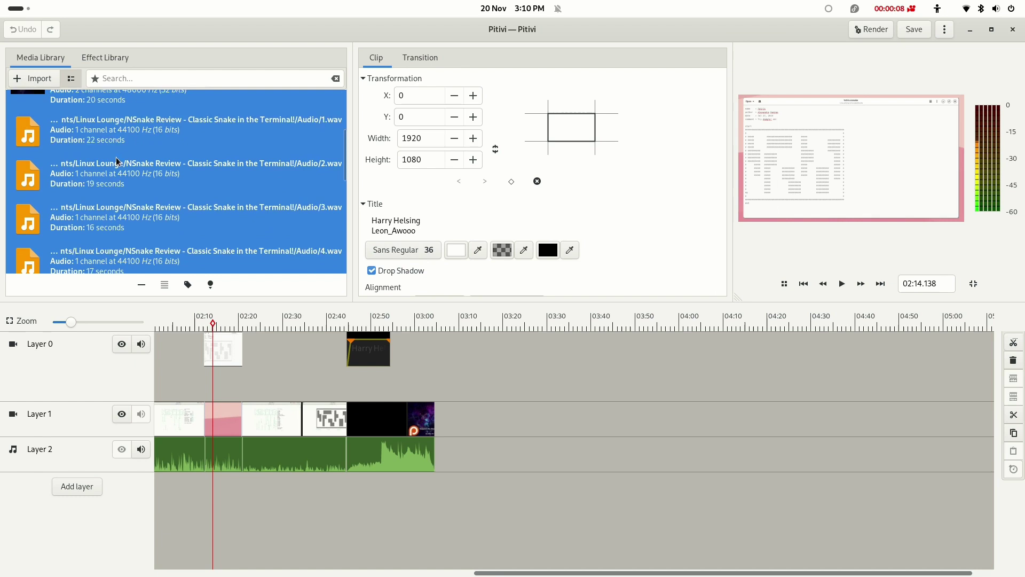
scroll(116, 162, up, 2)
scroll(116, 161, up, 1)
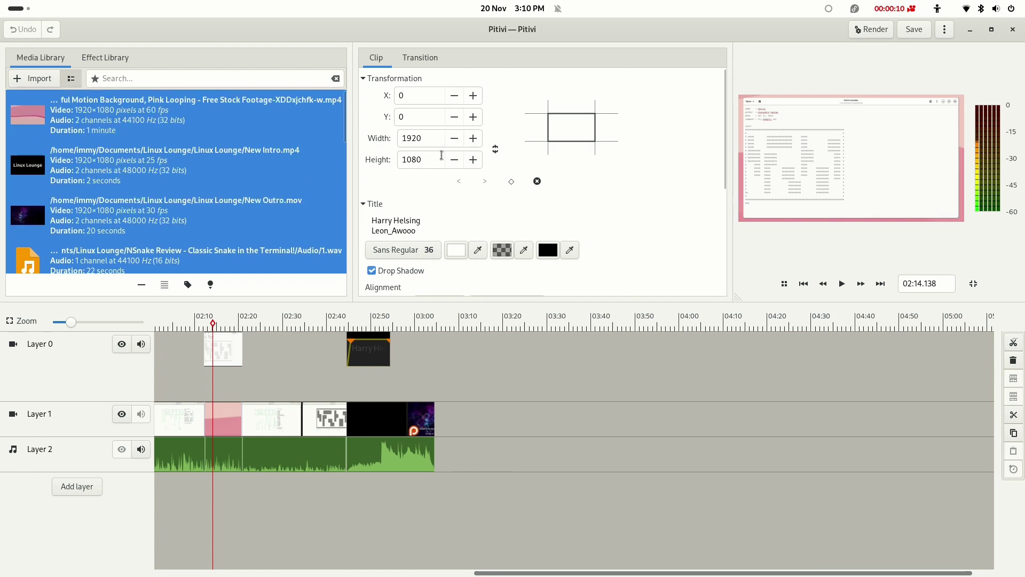
- Put the playhead at about 02:15 and select the short Layer 0 clip there
click(945, 29)
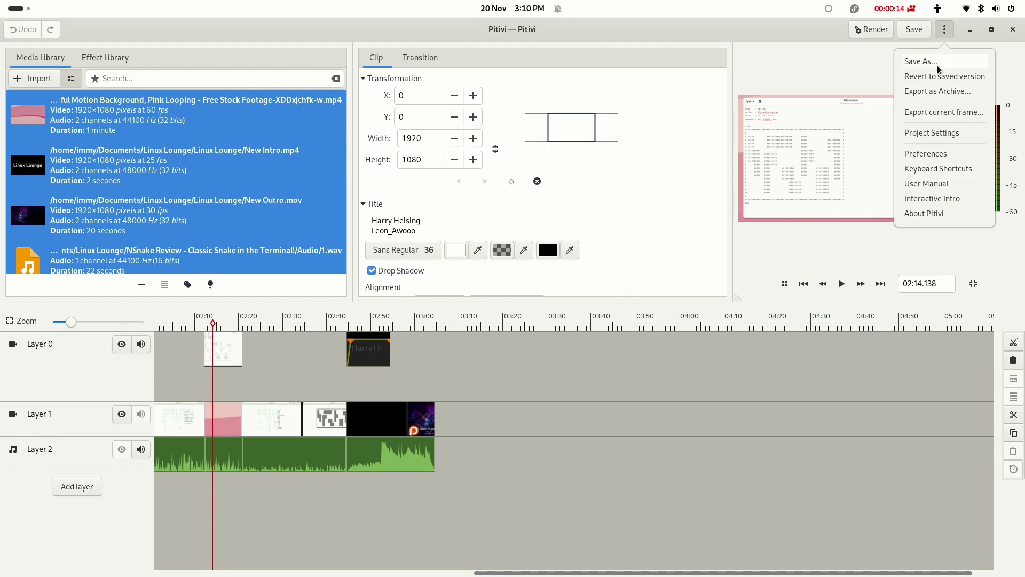
click(944, 33)
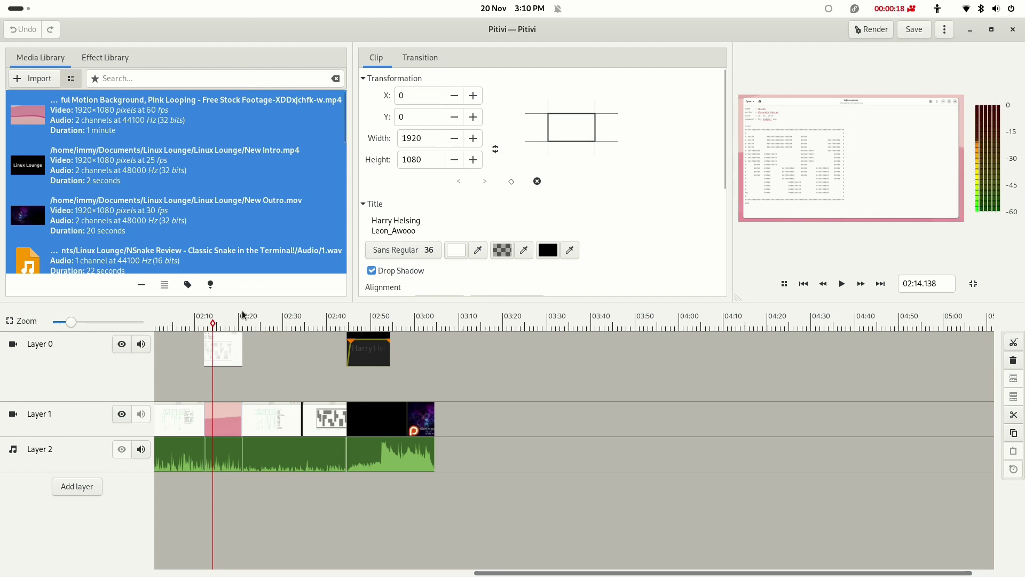
click(205, 323)
drag(204, 323, 219, 323)
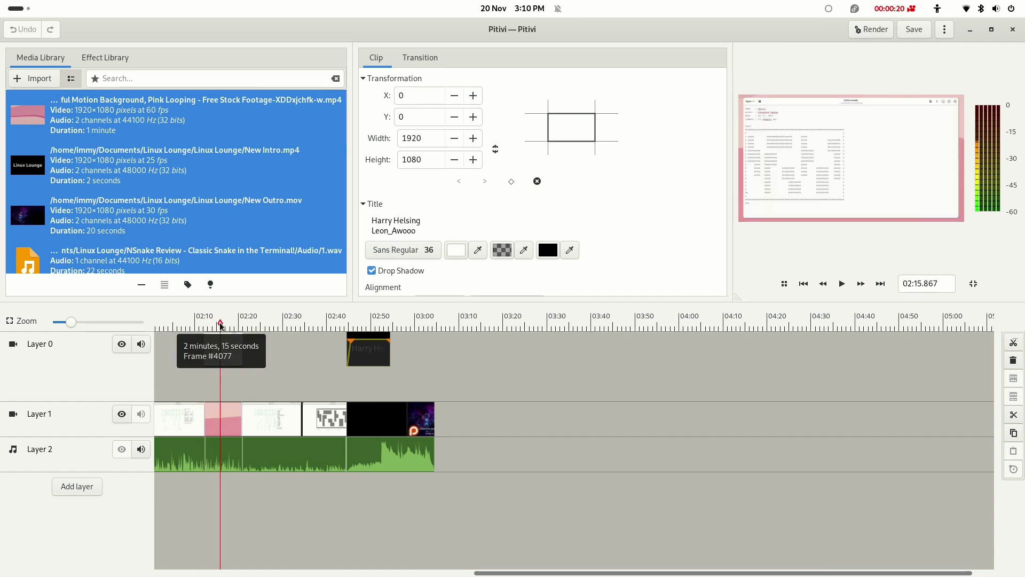
click(220, 341)
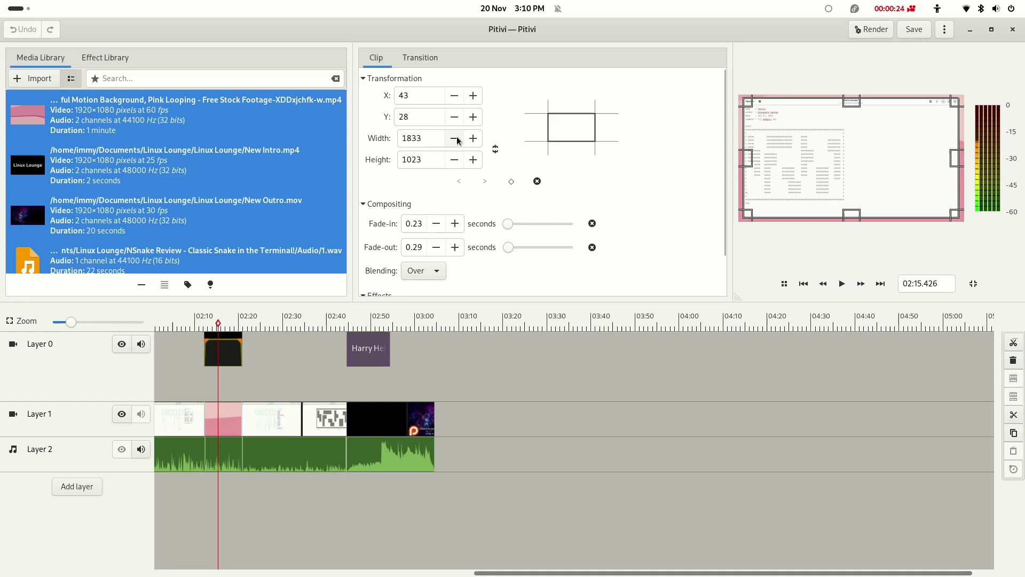
- Lock the aspect ratio and shrink the Layer 0 clip to 820×457 toward the top-left
click(490, 155)
click(455, 143)
click(454, 138)
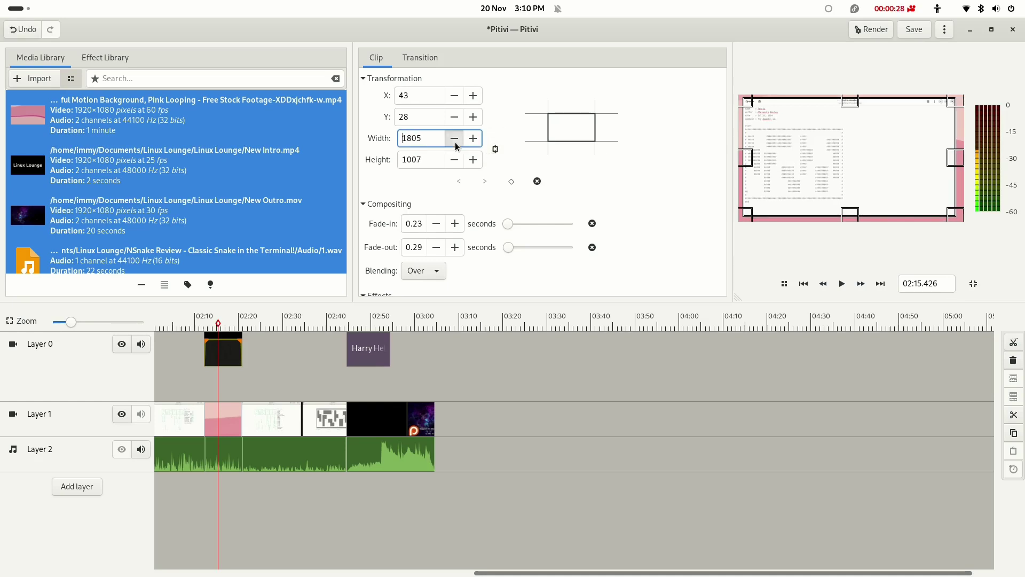
click(455, 139)
click(455, 140)
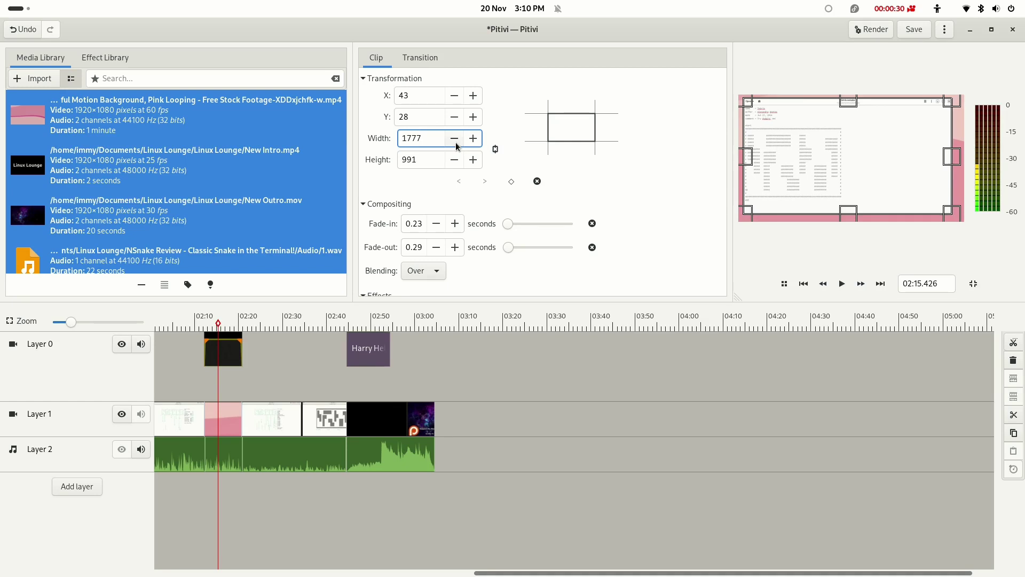
mouse_move(952, 211)
mouse_down()
mouse_move(875, 168)
mouse_move(892, 181)
mouse_move(834, 173)
mouse_up()
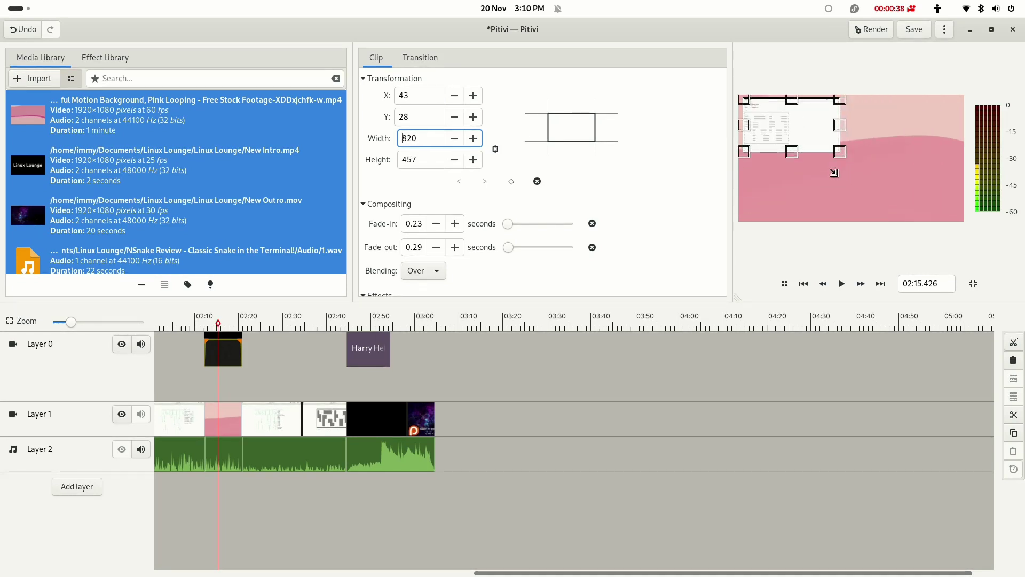
- Keyframe the clip size, then shrink it to 645×359 at the previous keyframe
click(509, 180)
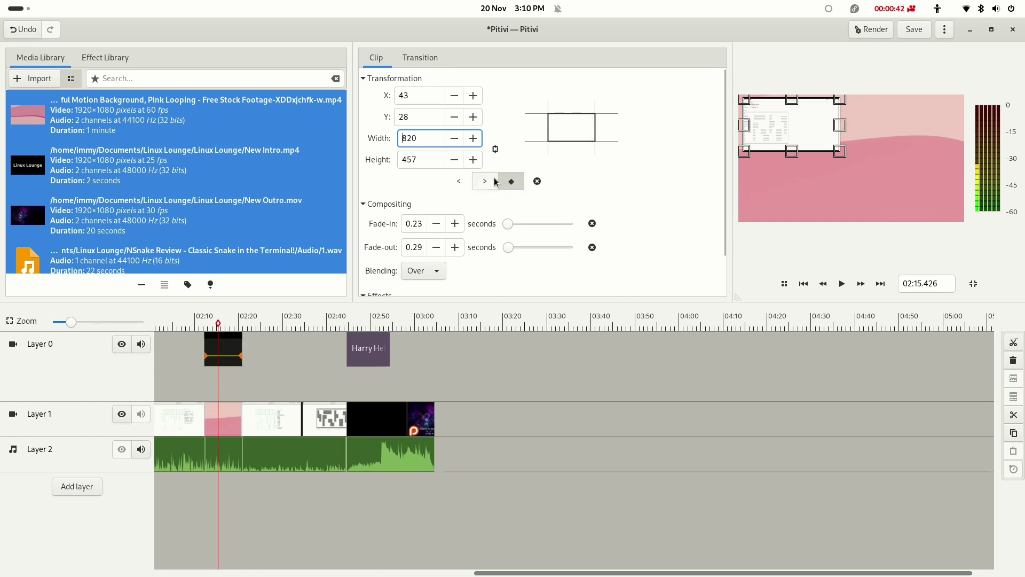
click(470, 181)
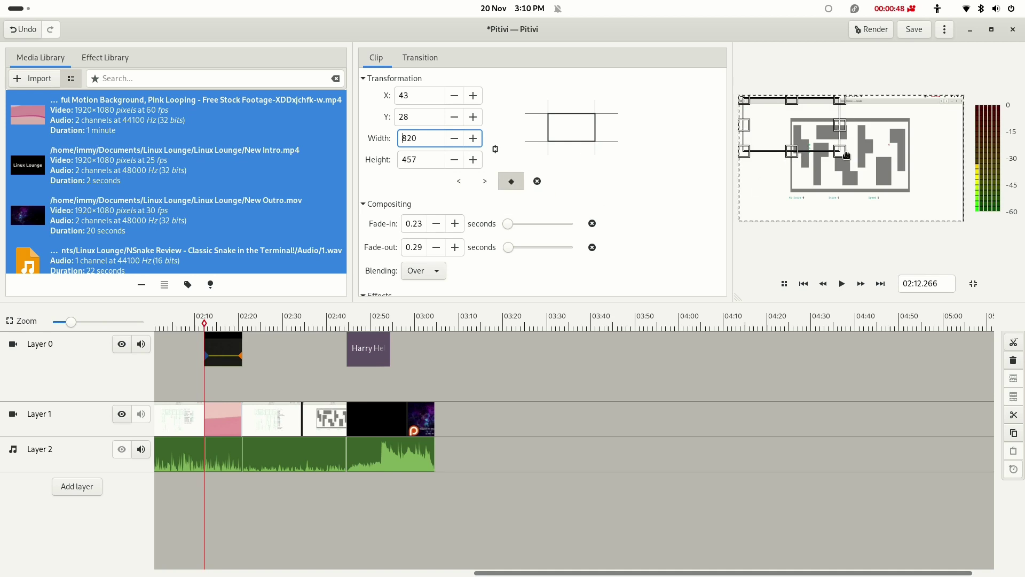
drag(840, 151, 818, 150)
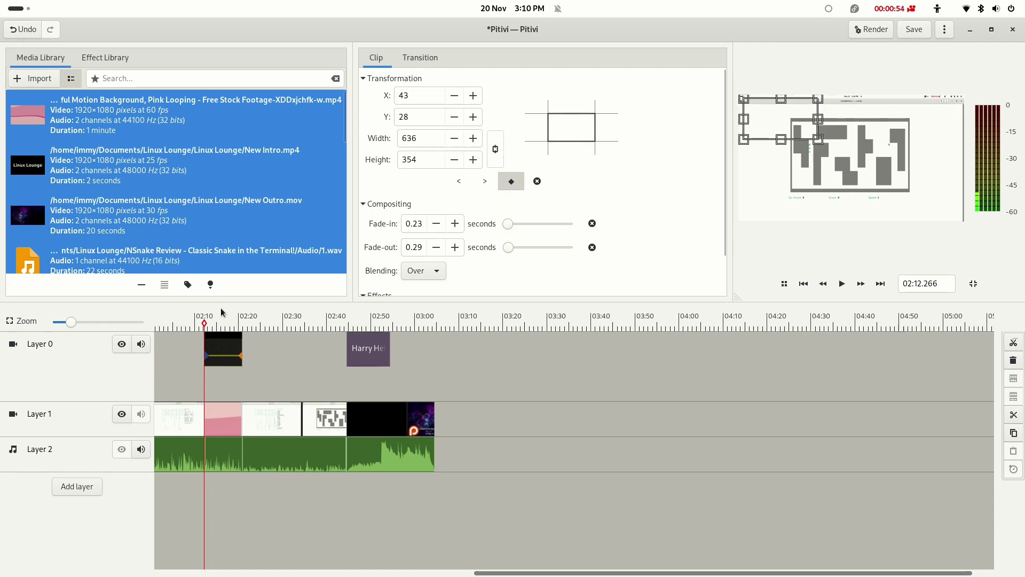
- Scrub to just after the clip starts and play back the growing resize
drag(222, 311, 265, 327)
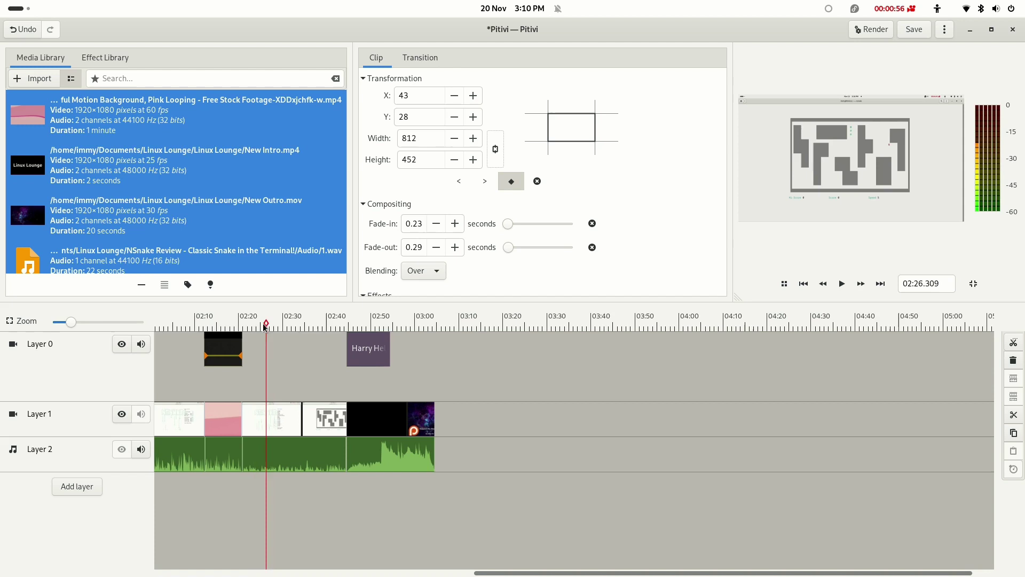
drag(266, 326, 201, 334)
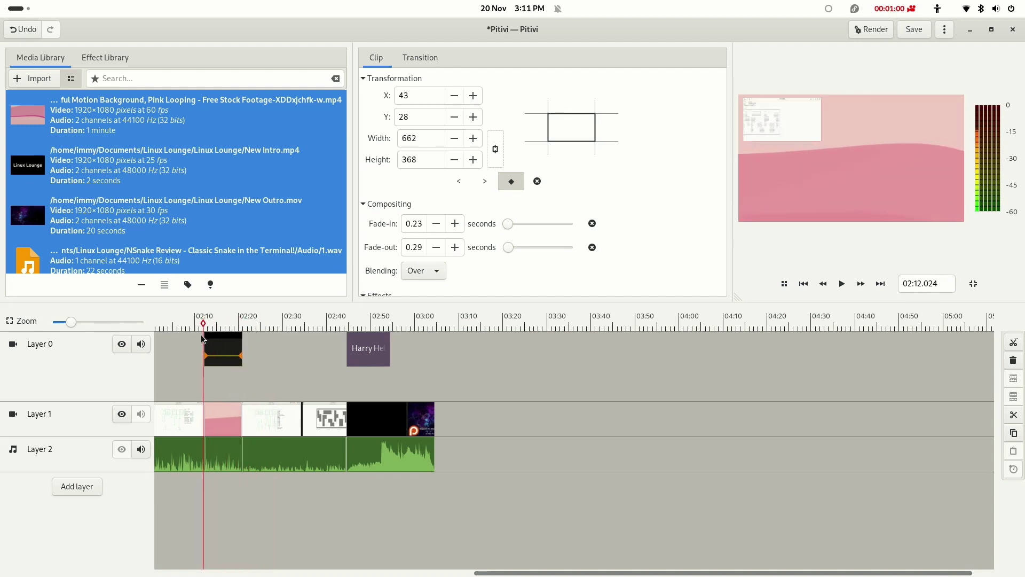
drag(202, 334, 206, 332)
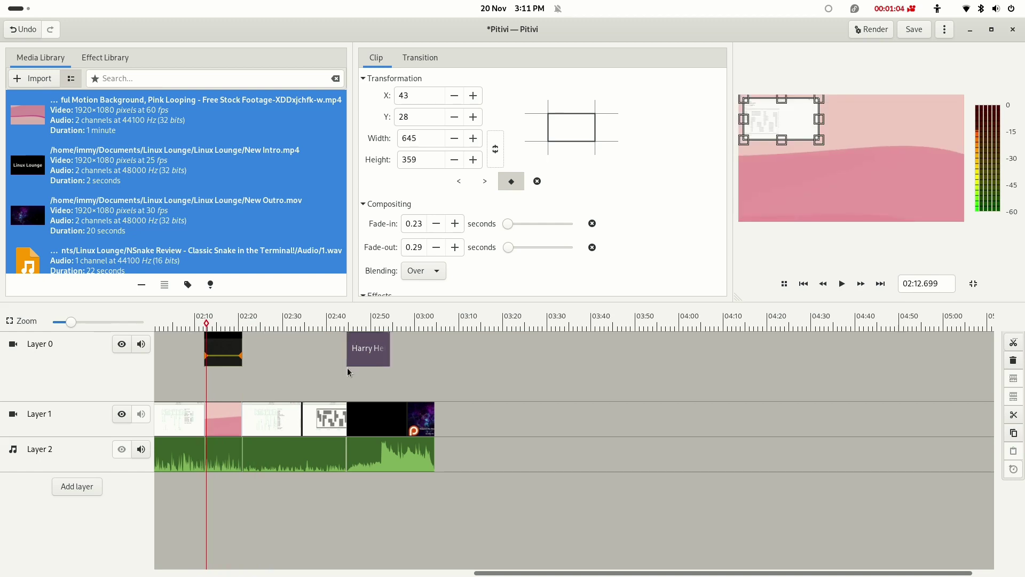
click(848, 294)
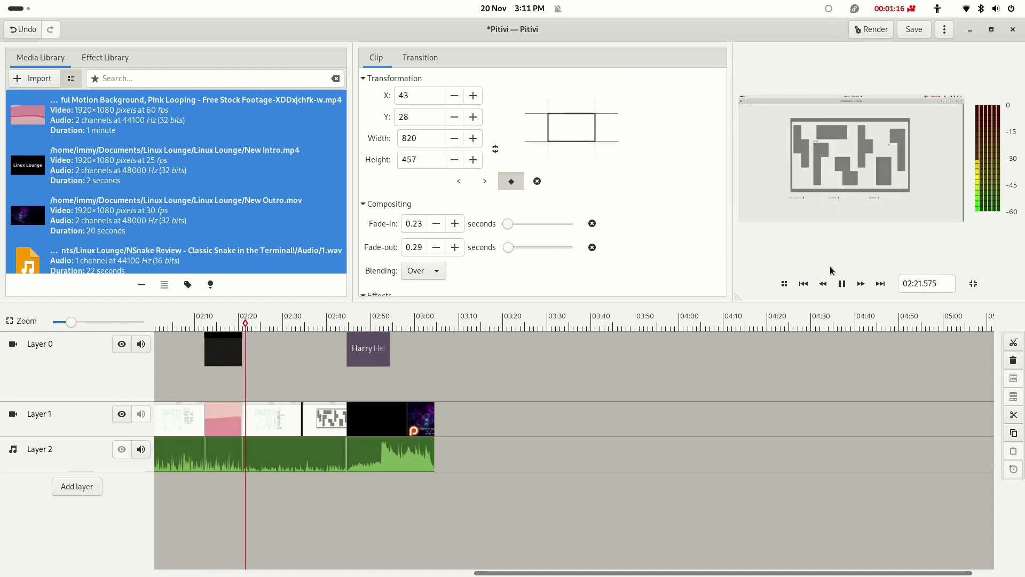
- Pause playback, expand the Compositing, Colours, Audio and Analysis effects, and rewind to about 02:19
click(842, 285)
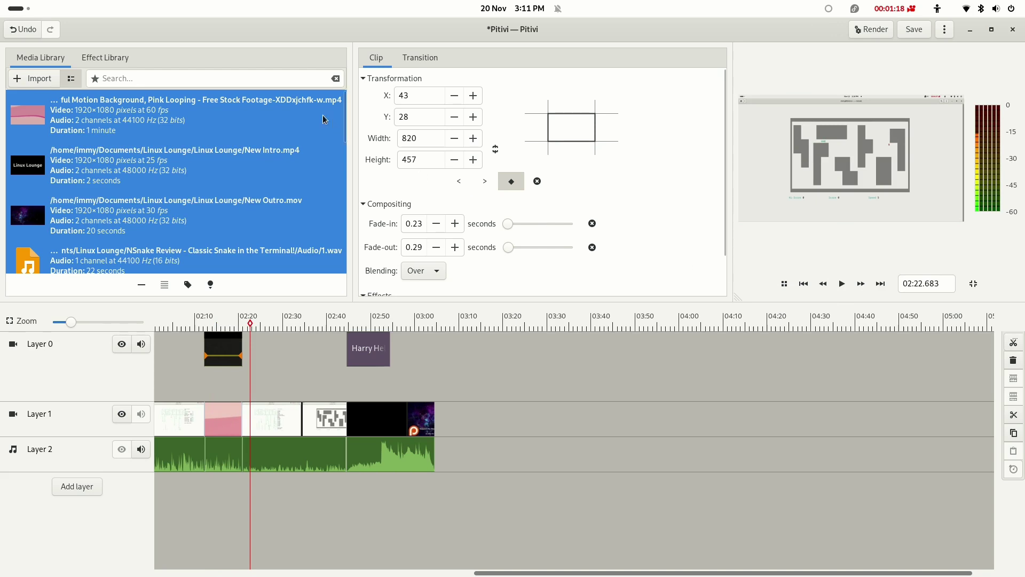
click(132, 60)
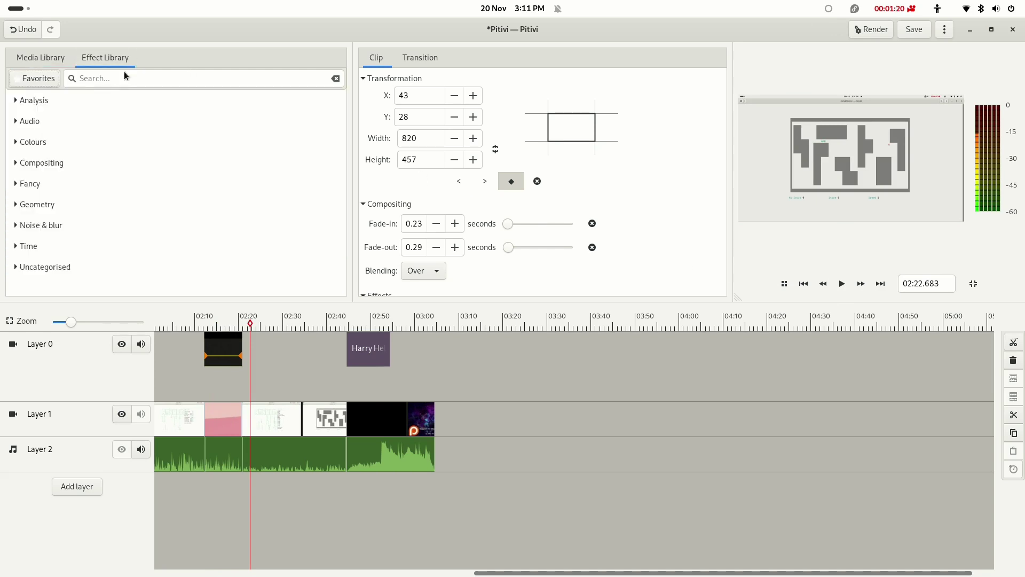
click(24, 164)
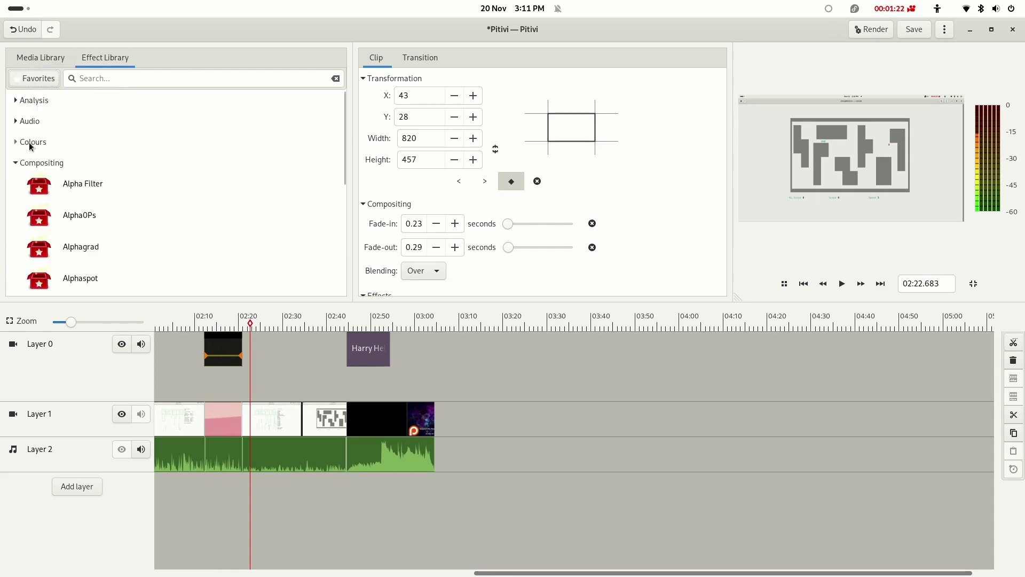
scroll(112, 184, down, 3)
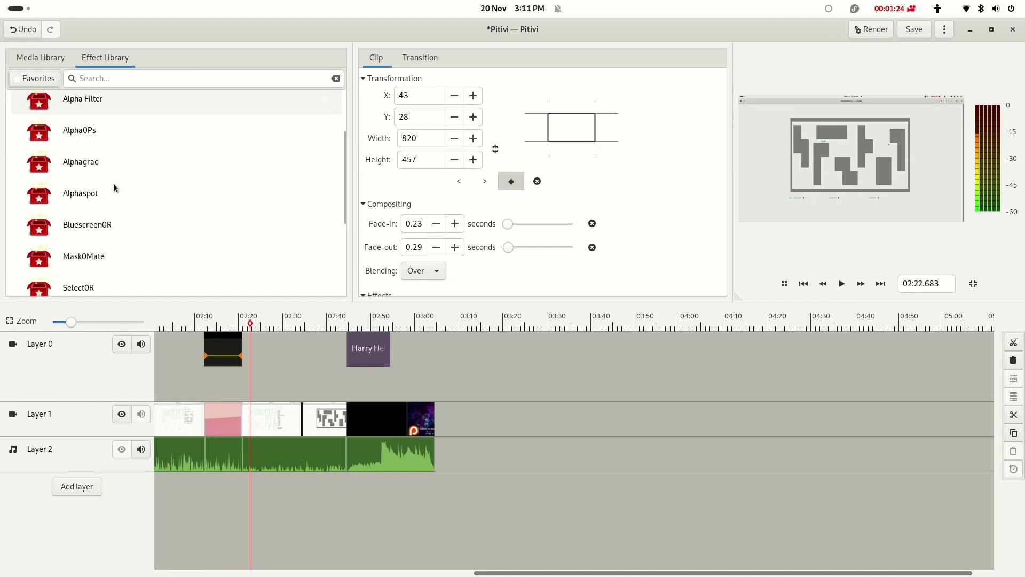
scroll(113, 184, down, 4)
scroll(113, 184, up, 3)
scroll(113, 184, up, 2)
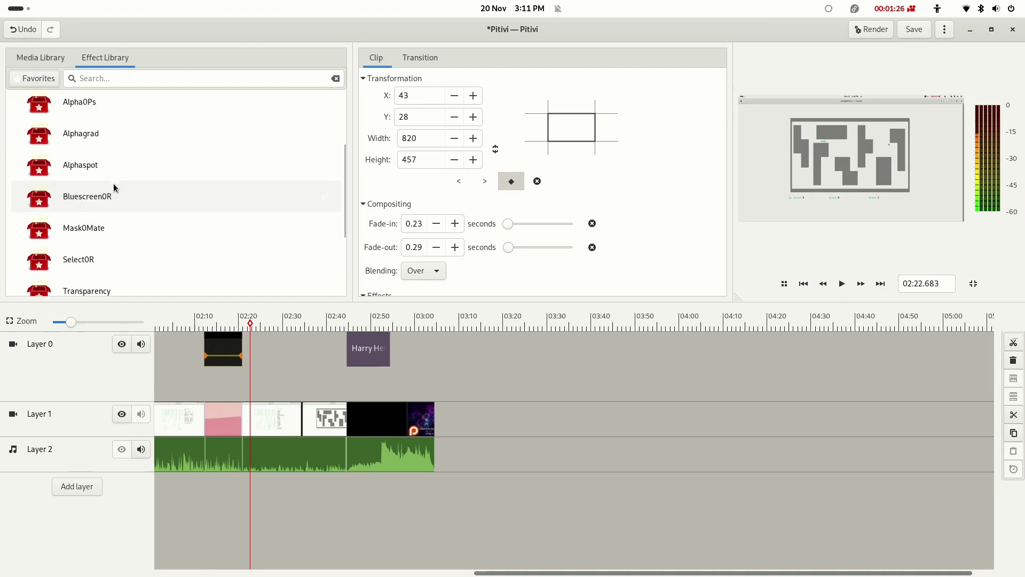
scroll(113, 184, up, 2)
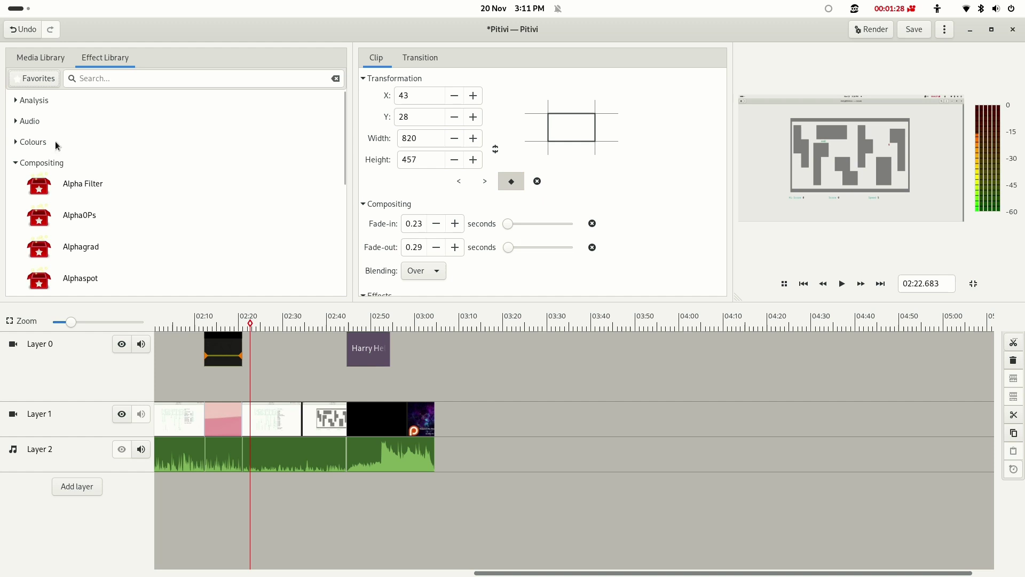
click(30, 145)
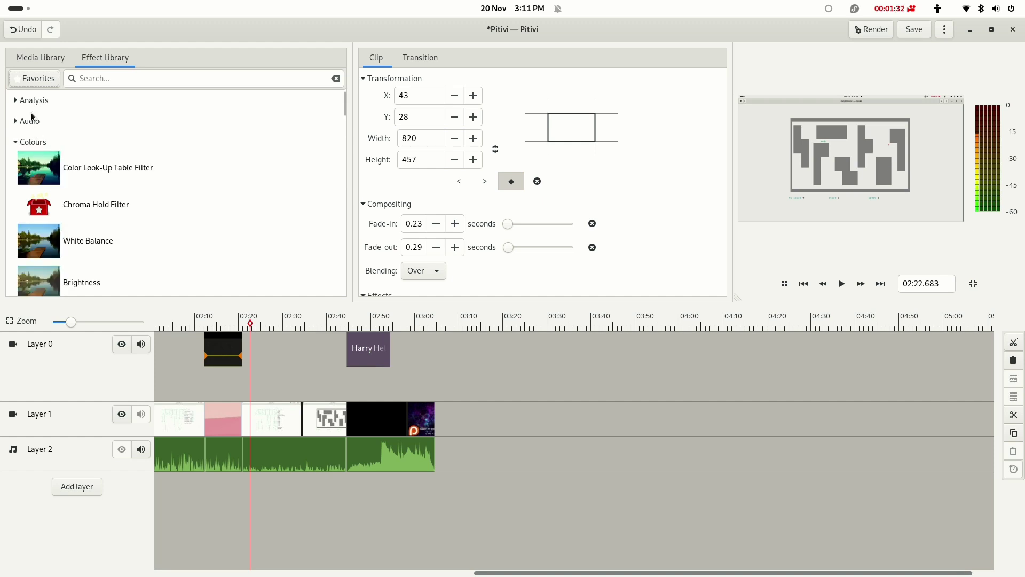
click(30, 121)
click(33, 101)
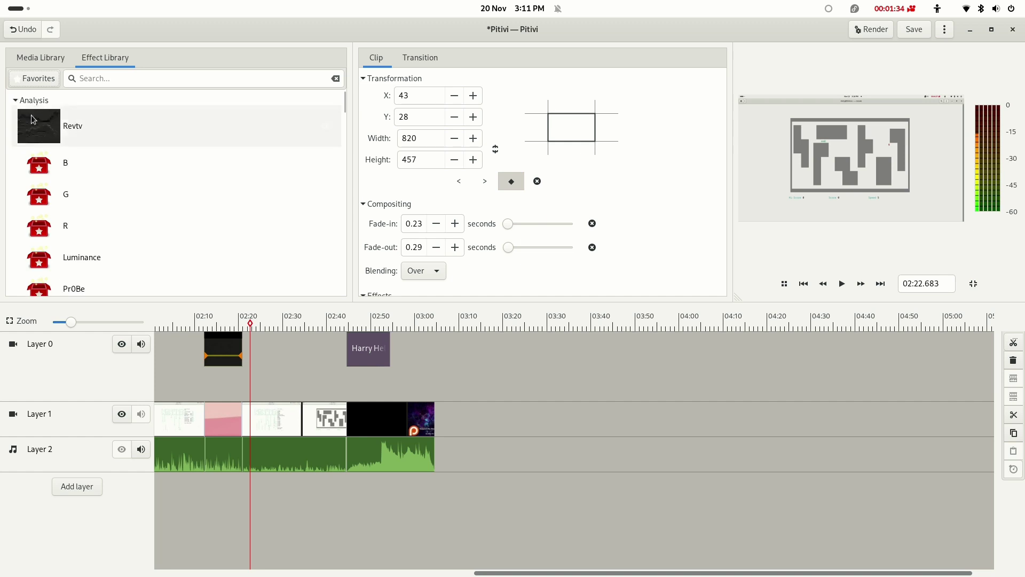
scroll(33, 120, down, 3)
scroll(33, 136, down, 2)
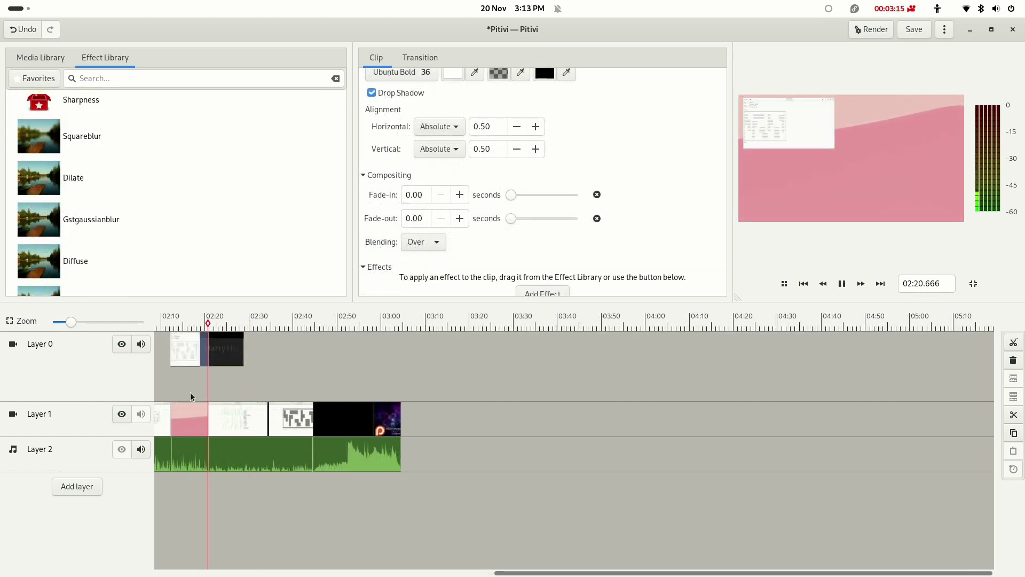
click(203, 322)
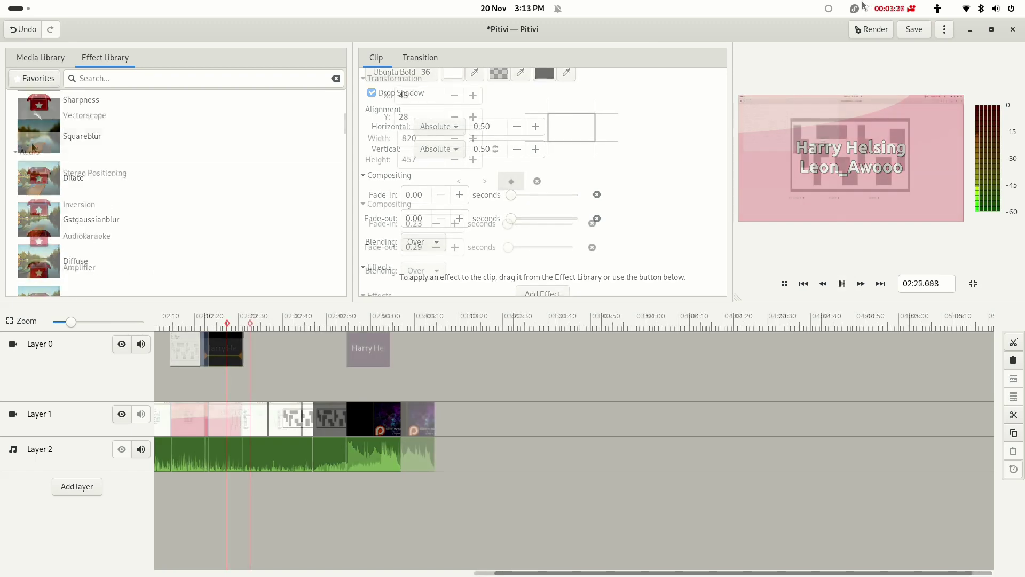
scroll(31, 143, down, 2)
scroll(31, 143, down, 1)
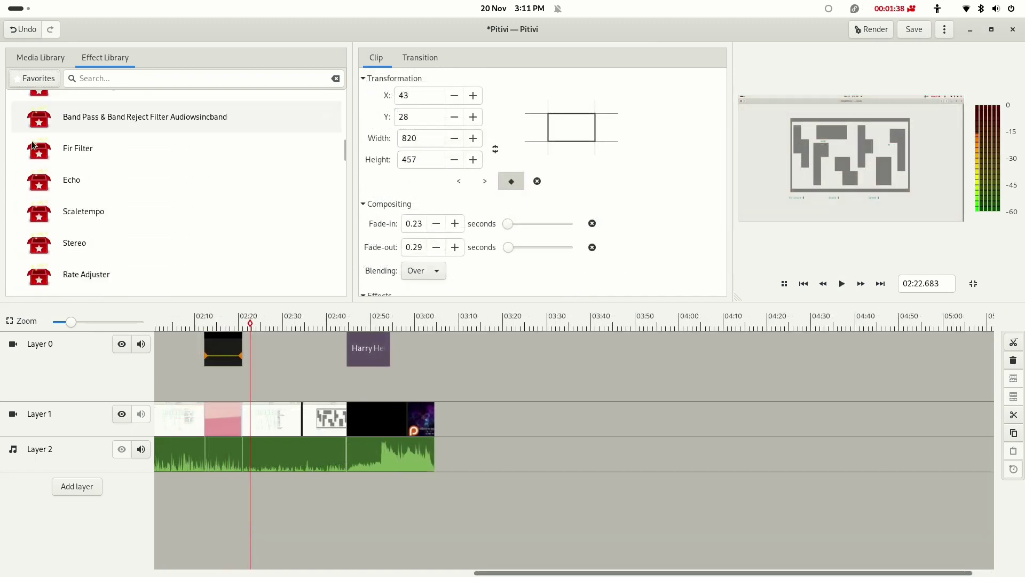
scroll(30, 143, down, 1)
scroll(32, 143, down, 2)
scroll(32, 143, down, 3)
scroll(32, 143, down, 2)
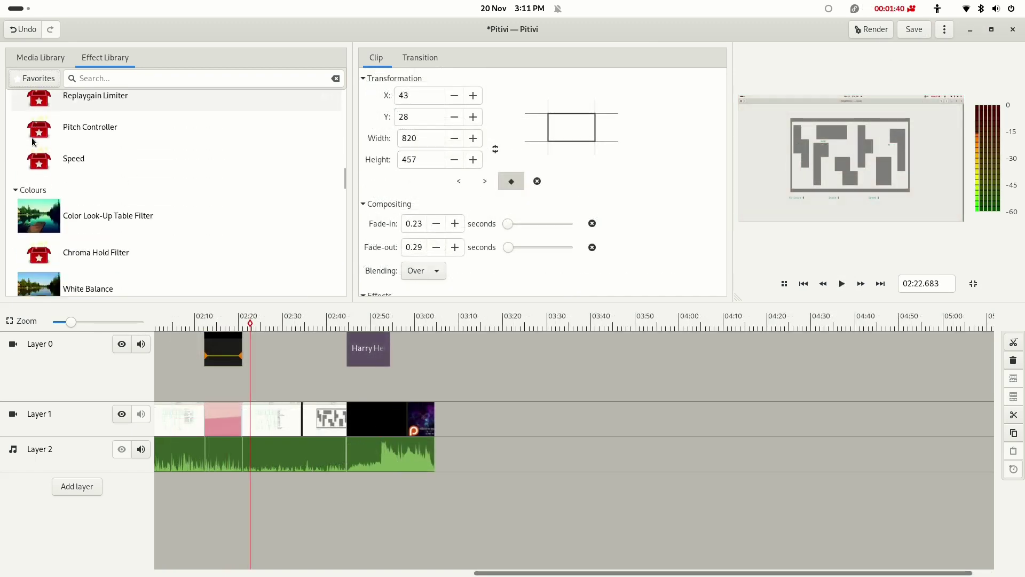
scroll(32, 141, down, 2)
scroll(32, 138, down, 2)
scroll(31, 137, down, 2)
scroll(31, 134, down, 2)
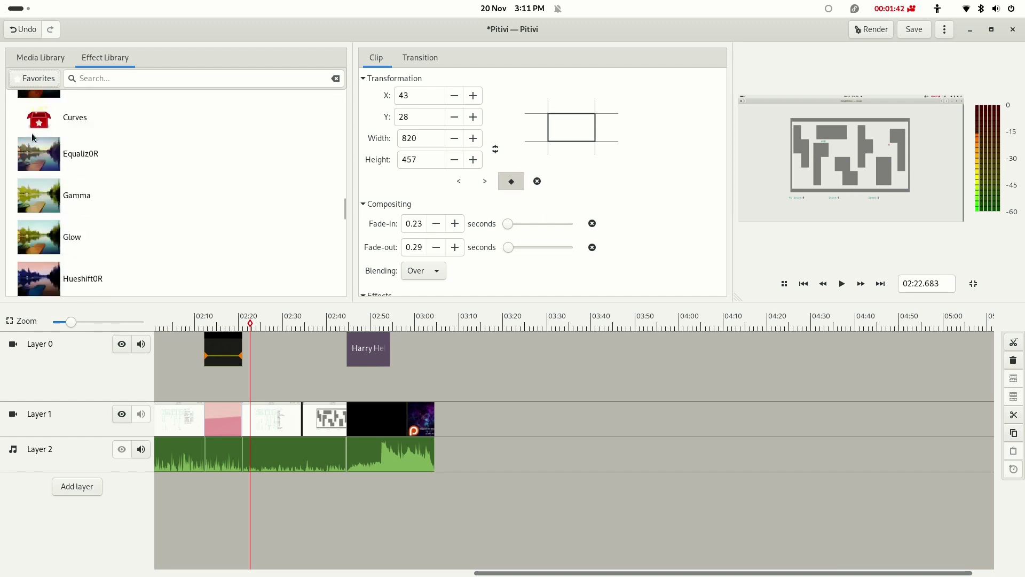
scroll(31, 132, down, 2)
scroll(31, 128, down, 2)
scroll(31, 126, down, 2)
scroll(31, 125, down, 2)
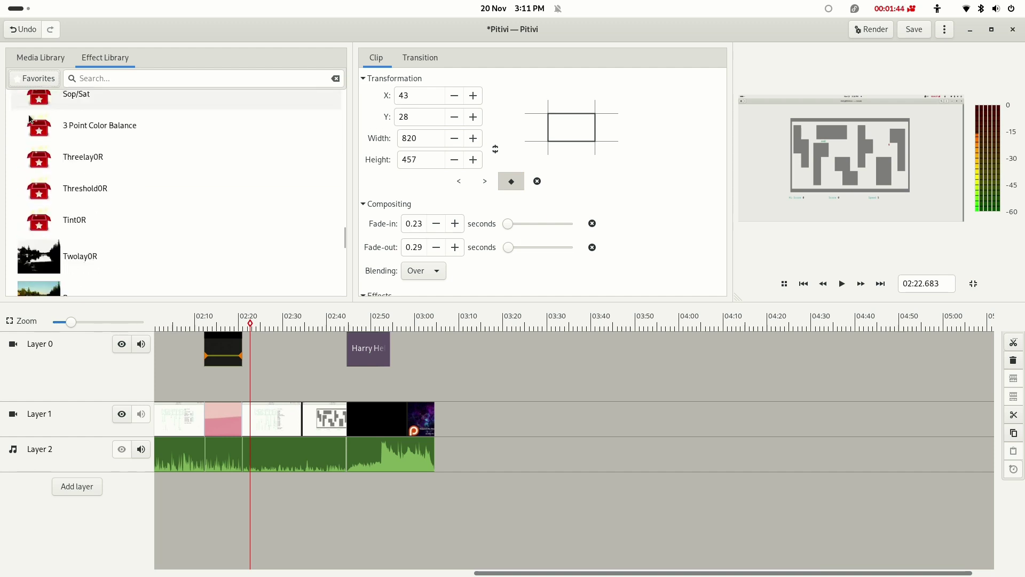
scroll(30, 124, down, 2)
scroll(31, 122, down, 2)
scroll(31, 123, down, 2)
scroll(32, 120, down, 2)
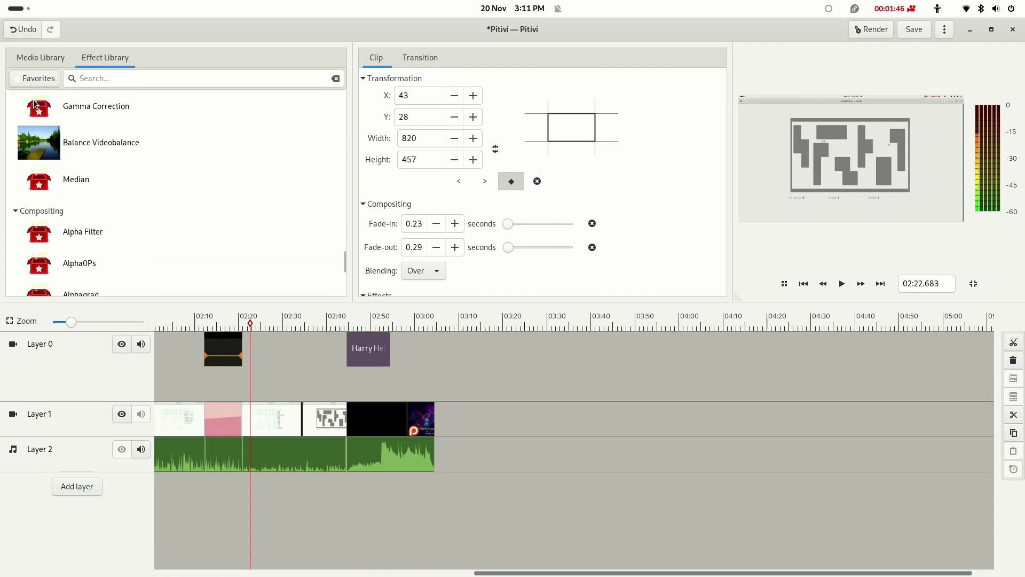
scroll(33, 118, down, 2)
scroll(36, 118, down, 2)
scroll(36, 117, down, 2)
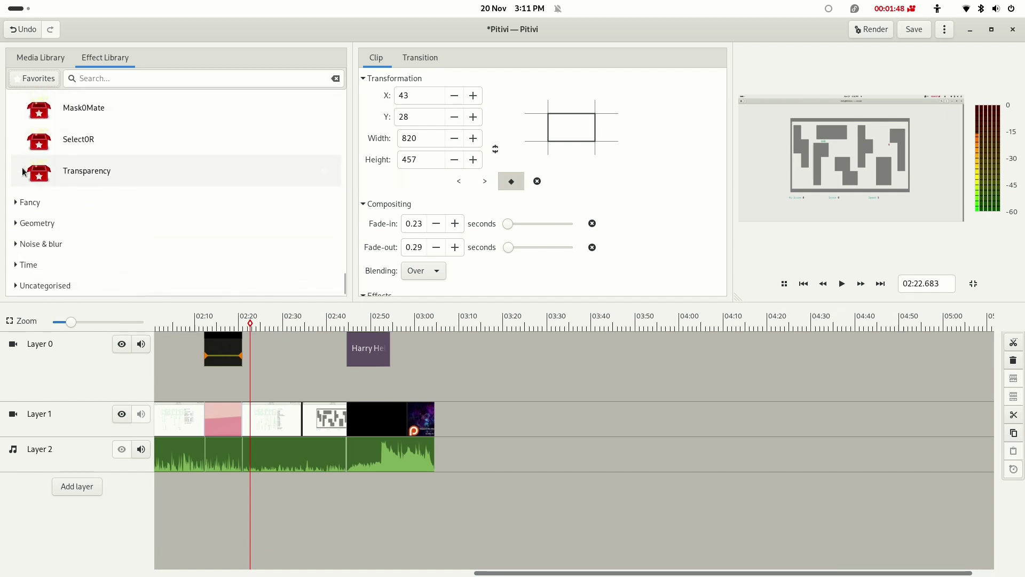
- Expand the Noise & blur effect category to reveal Gstgaussianblur
click(45, 250)
scroll(64, 244, down, 3)
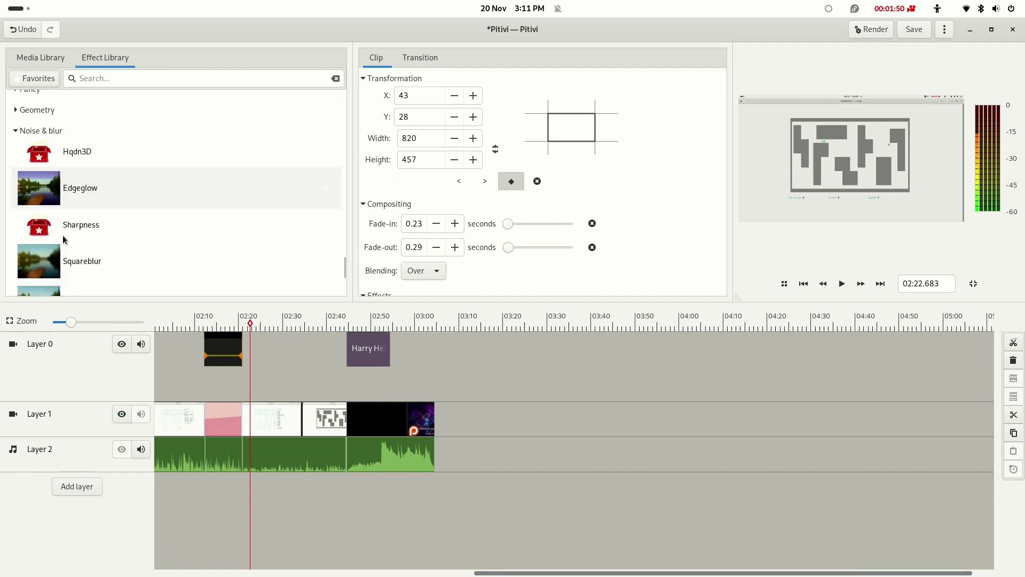
scroll(64, 240, down, 1)
scroll(63, 239, down, 1)
scroll(64, 238, down, 1)
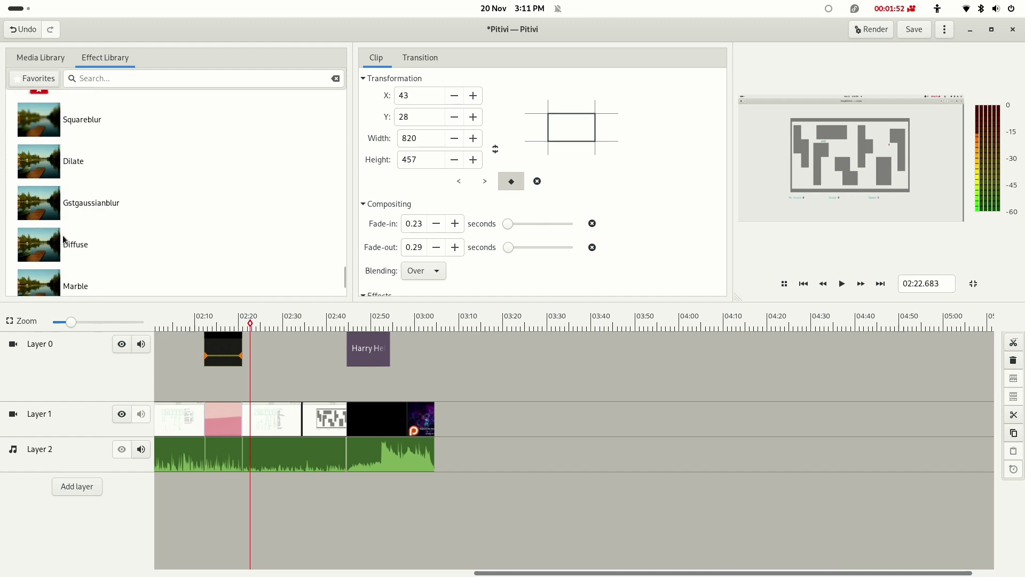
scroll(63, 239, down, 1)
scroll(63, 234, down, 1)
scroll(64, 231, up, 2)
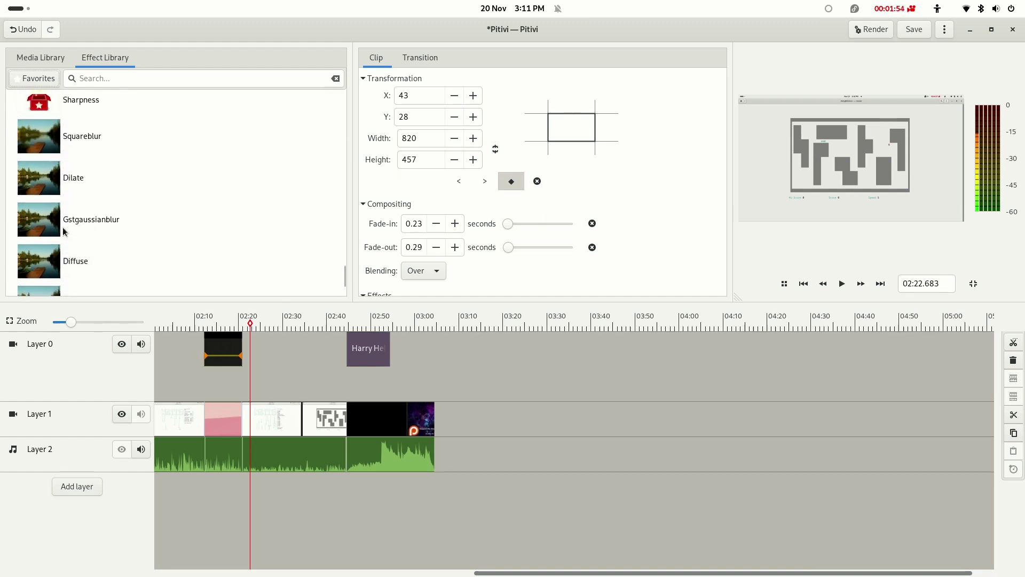
- Blur the Layer 1 clip with Gstgaussianblur at sigma 20.00 and preview it past 02:37
mouse_move(64, 231)
mouse_down()
mouse_move(309, 430)
mouse_move(250, 417)
mouse_up()
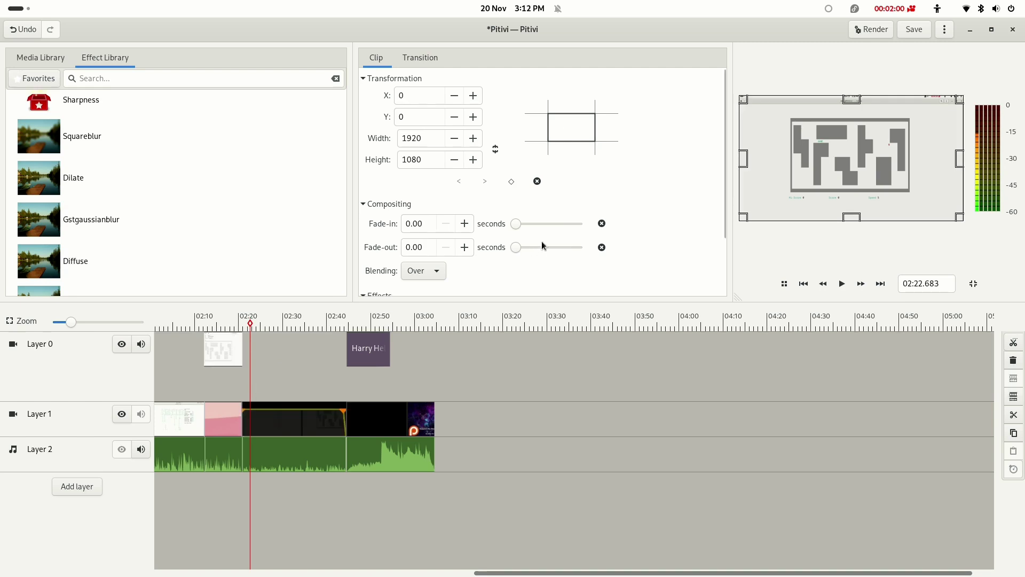
scroll(542, 244, down, 2)
click(396, 236)
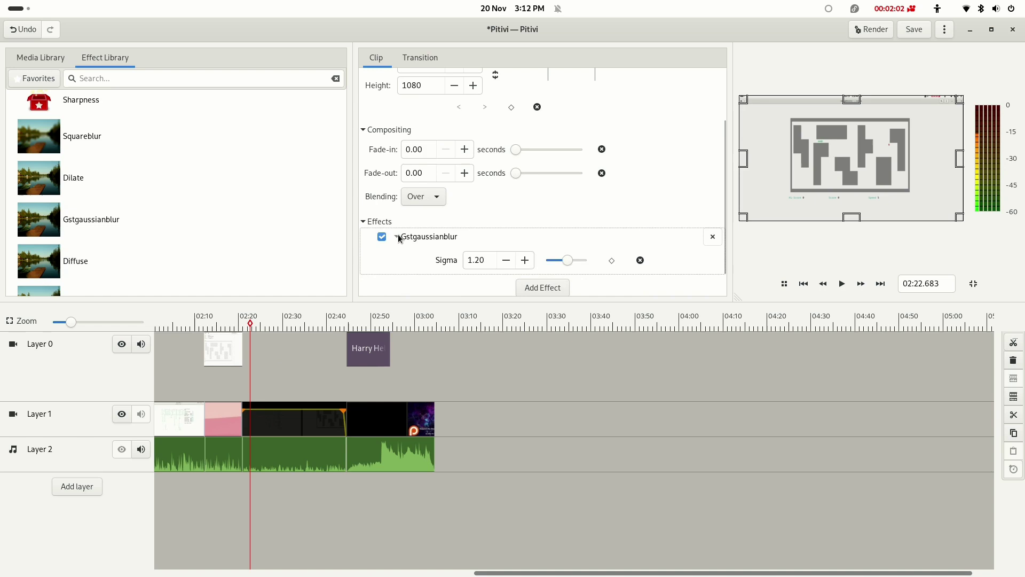
drag(567, 261, 597, 261)
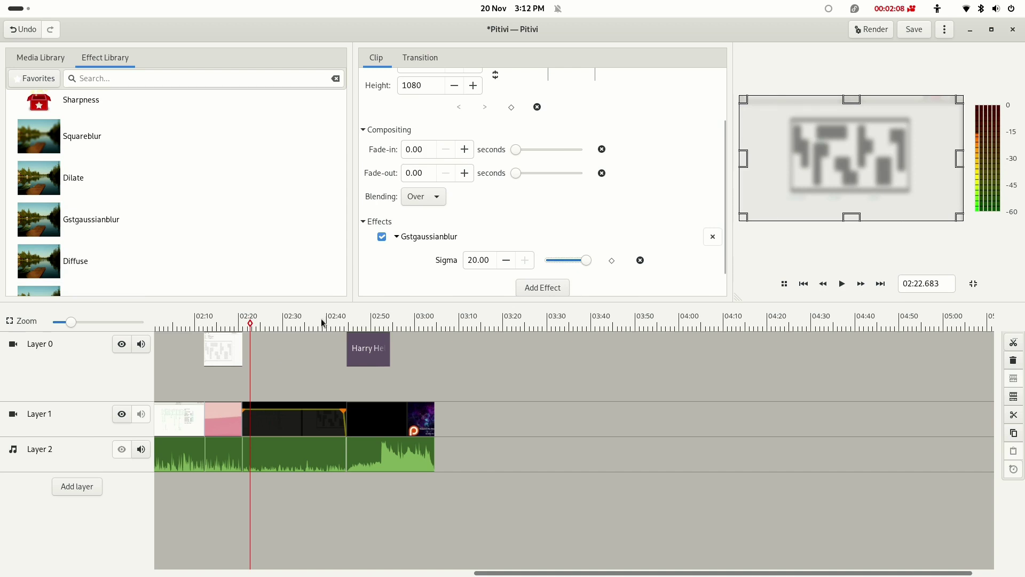
drag(280, 322, 317, 335)
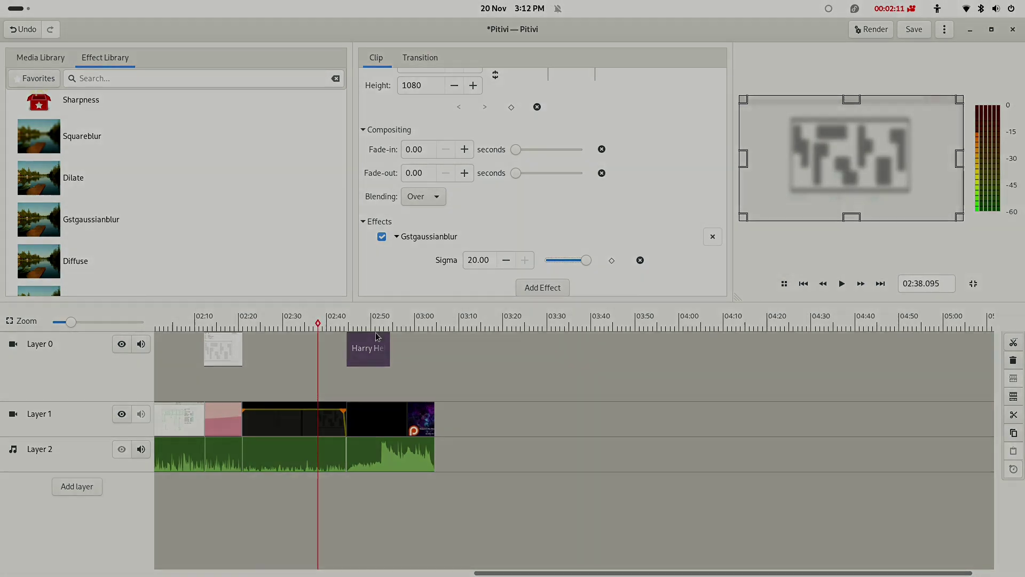
click(377, 326)
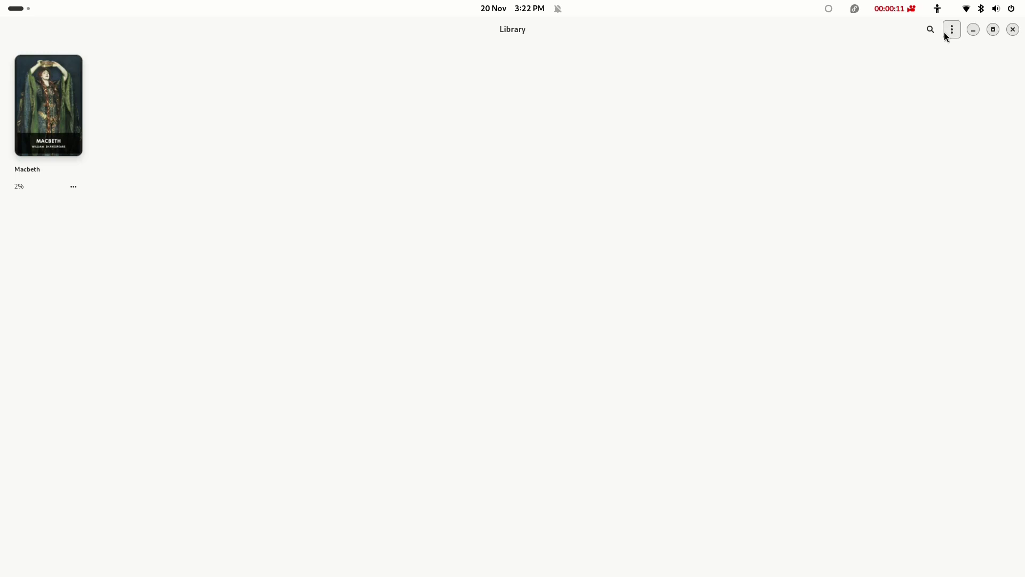
- Check Foliate's About dialog (version 3.0.1), then open Macbeth for reading
click(951, 30)
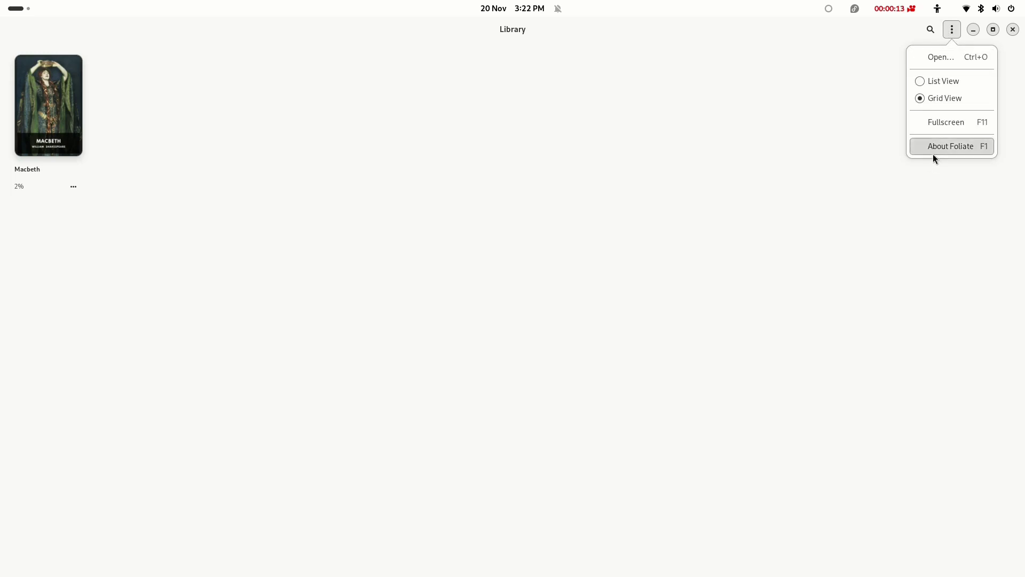
click(933, 146)
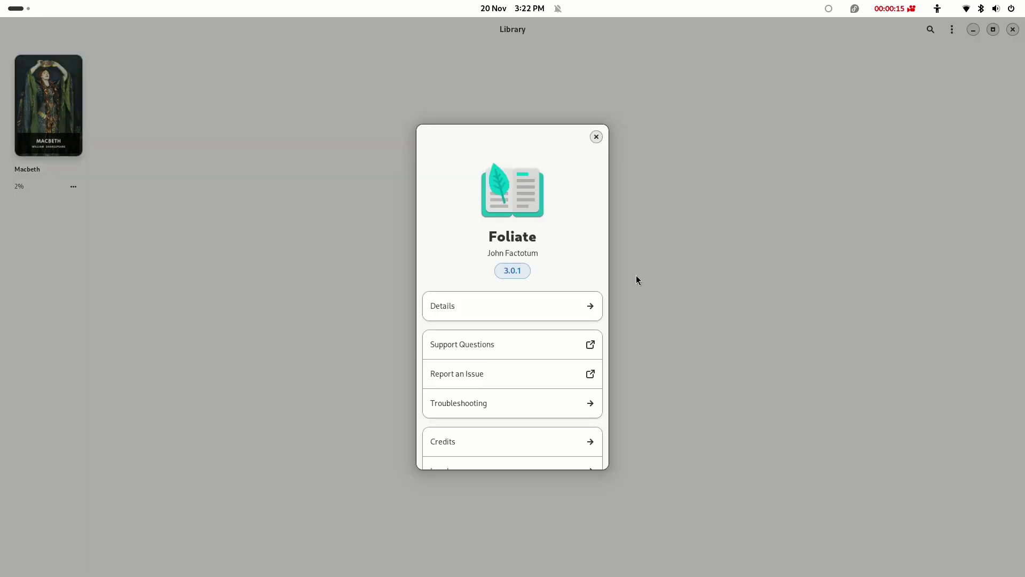
scroll(565, 249, down, 1)
scroll(590, 198, up, 1)
click(596, 137)
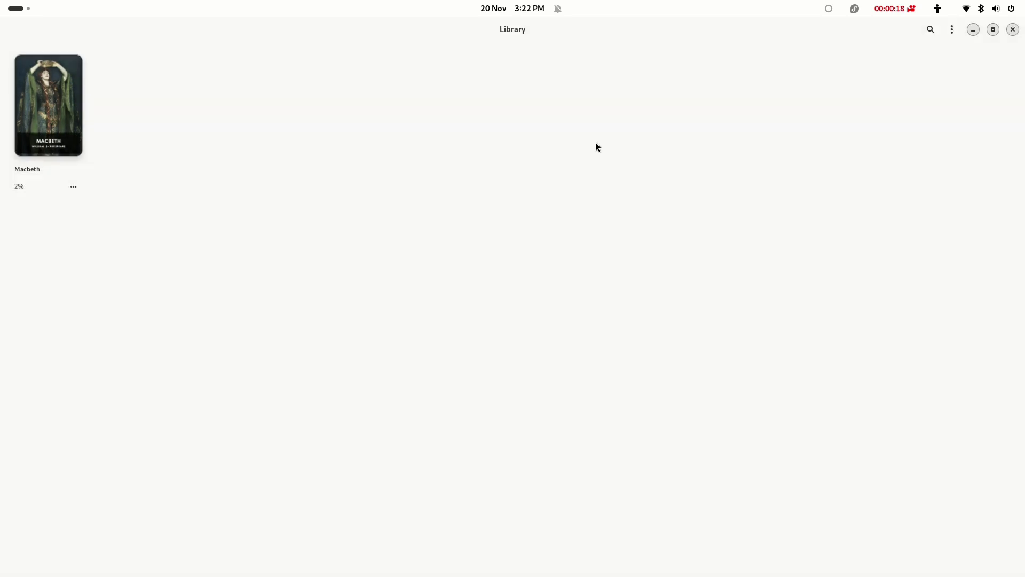
click(88, 116)
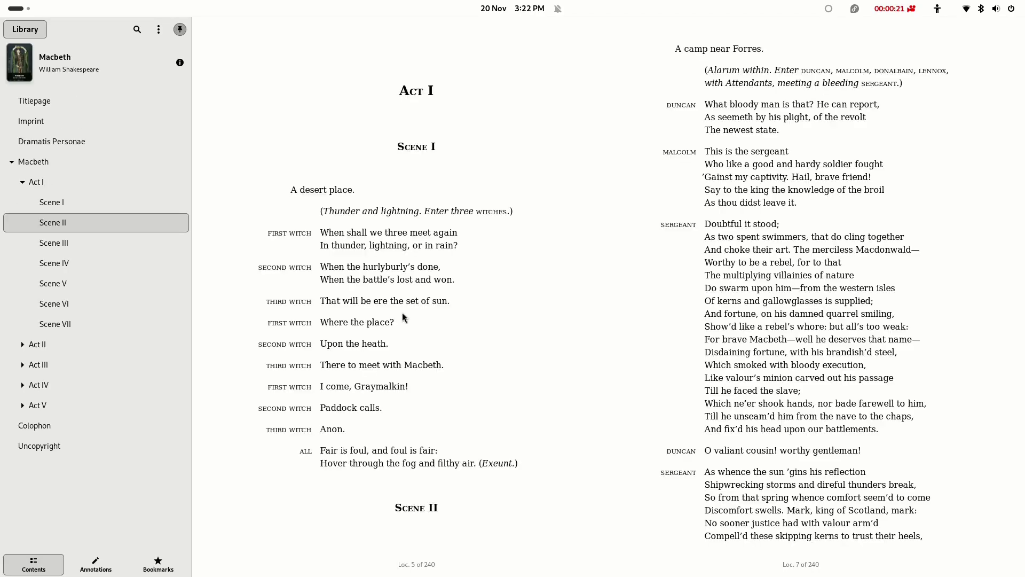
scroll(403, 341, down, 1)
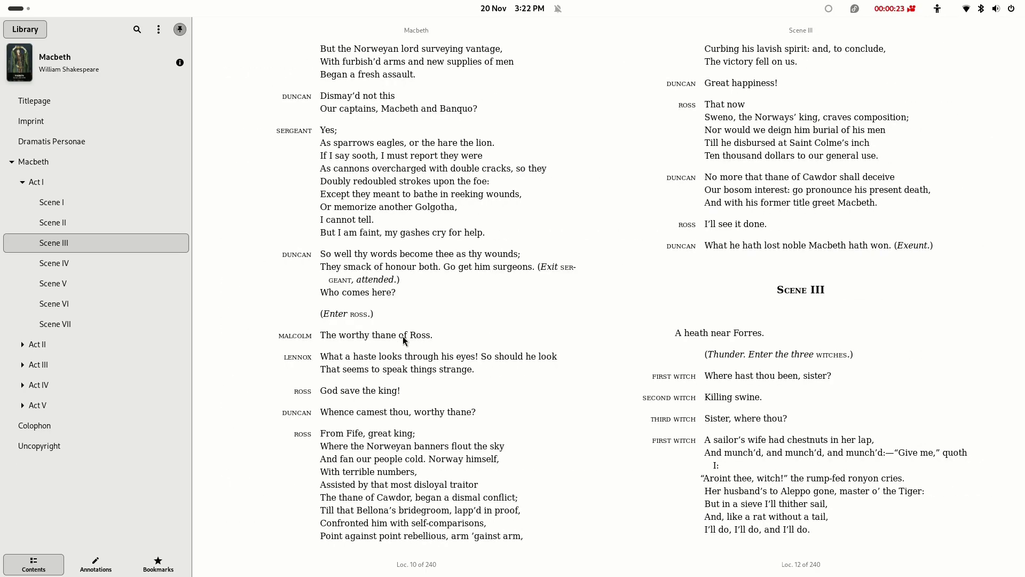
scroll(403, 340, down, 1)
scroll(403, 337, up, 1)
scroll(403, 337, up, 1)
scroll(402, 339, down, 1)
scroll(403, 336, down, 1)
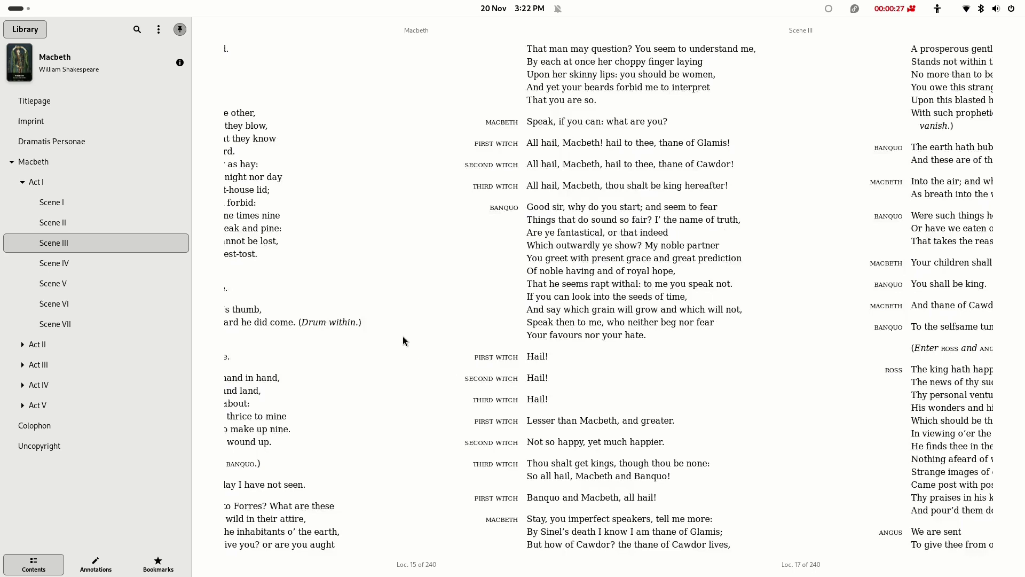
scroll(403, 341, down, 2)
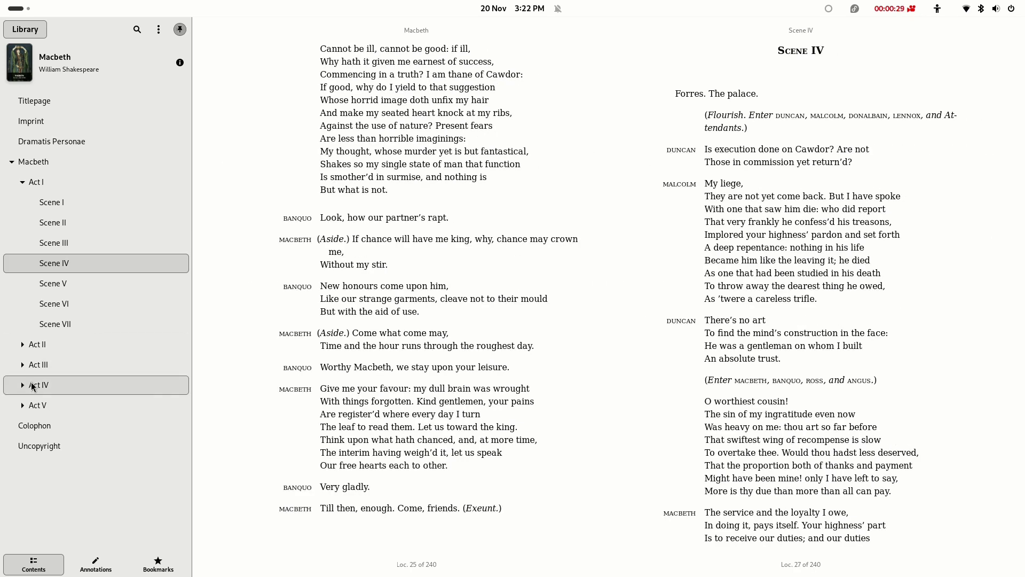
- Jump to Act IV Scene III from the contents, then back to Act I Scene I
click(32, 387)
click(79, 445)
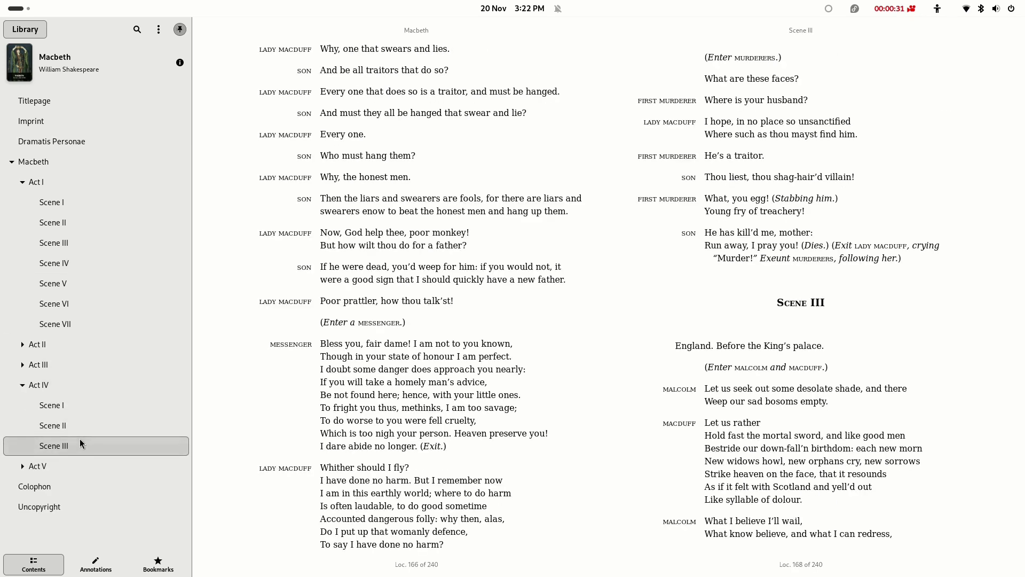
click(71, 203)
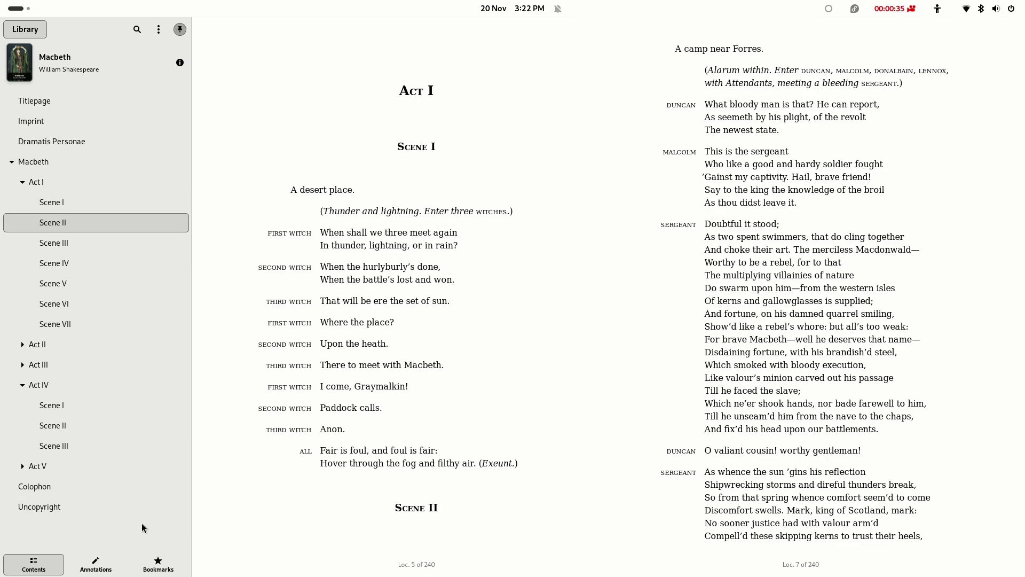
- Check the empty Annotations and Bookmarks lists, ending on Annotations
click(112, 568)
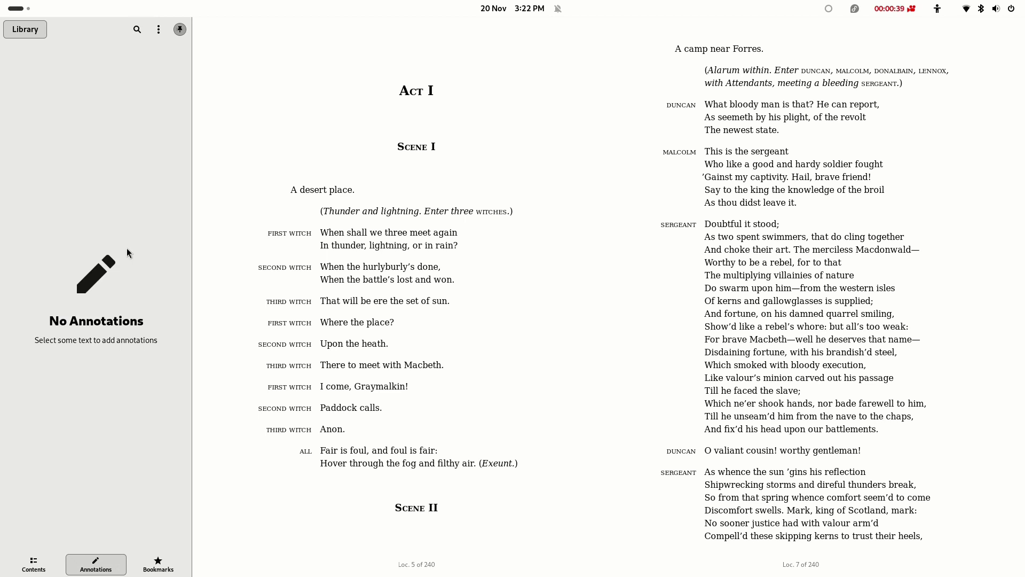
click(150, 561)
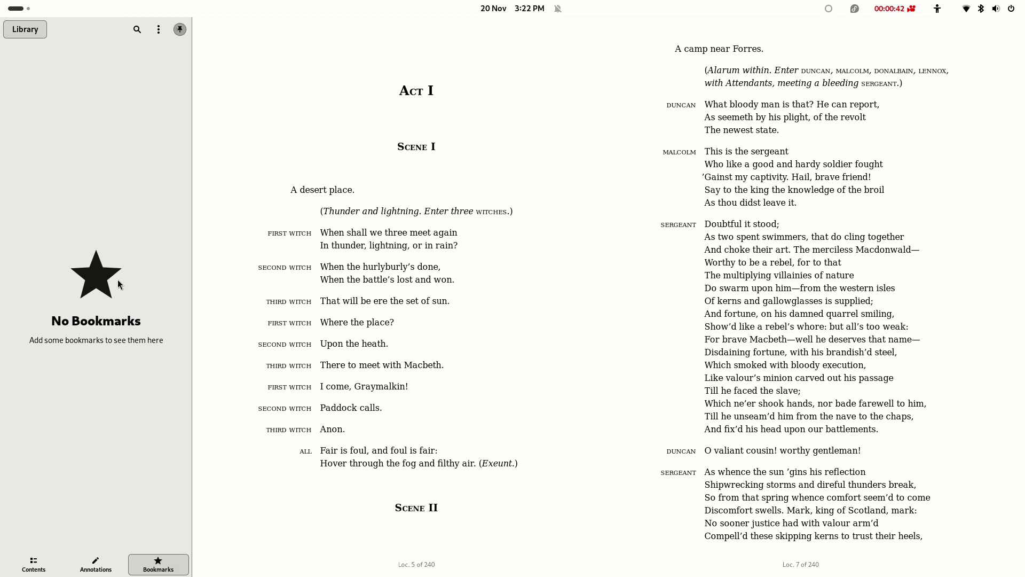
click(92, 563)
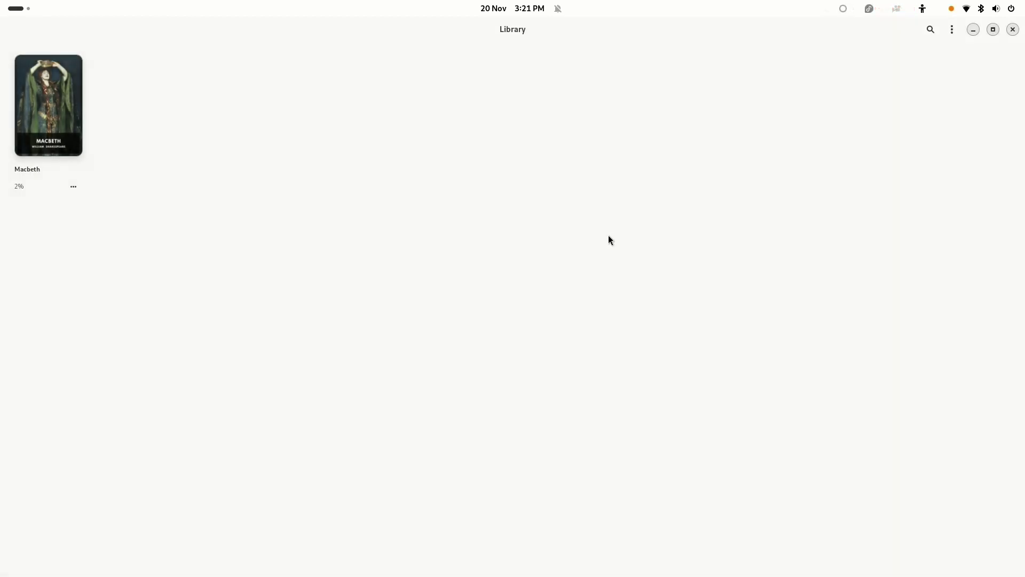
- Reopen Macbeth, jump to Act IV Scene III, then Act I Scene I, and narrow the window
click(88, 115)
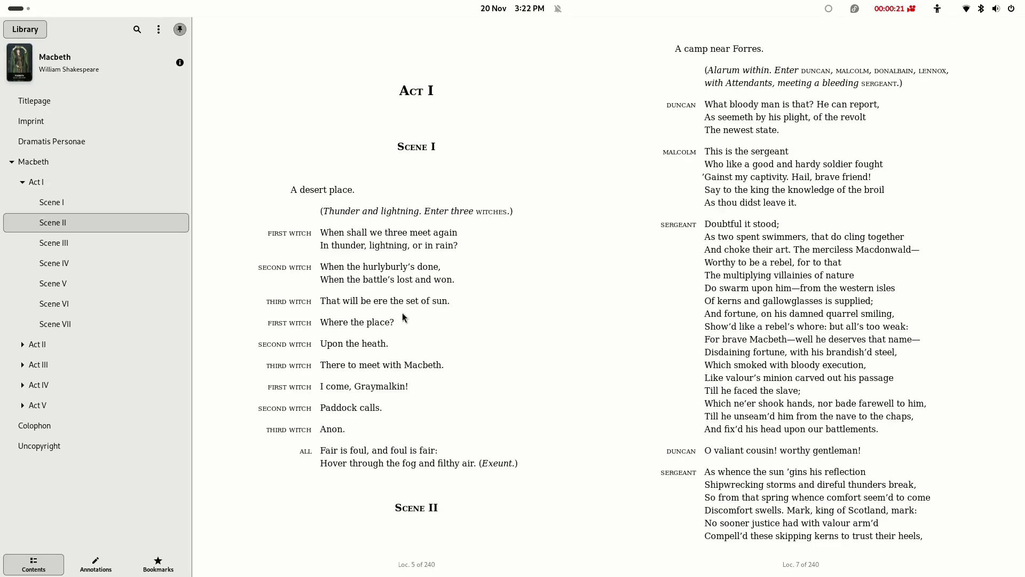
scroll(404, 341, down, 3)
scroll(403, 341, down, 2)
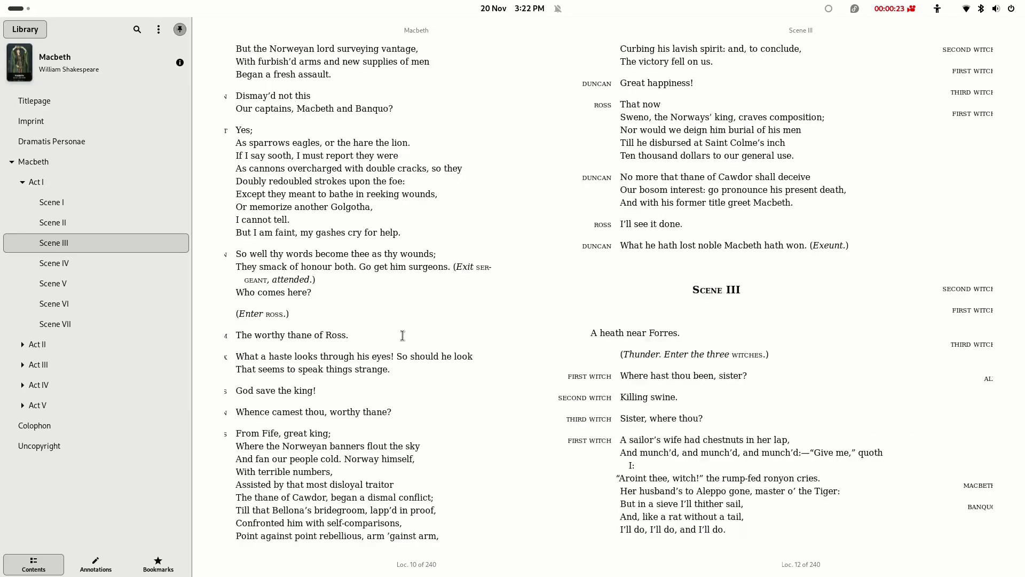
scroll(403, 341, up, 3)
scroll(403, 340, up, 1)
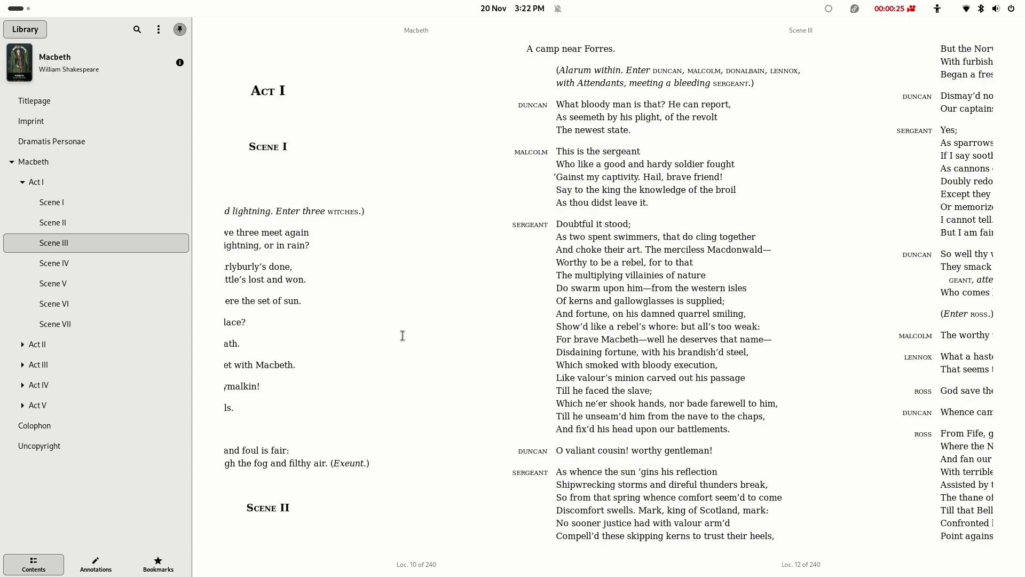
scroll(403, 336, down, 1)
scroll(403, 335, down, 2)
scroll(402, 336, down, 3)
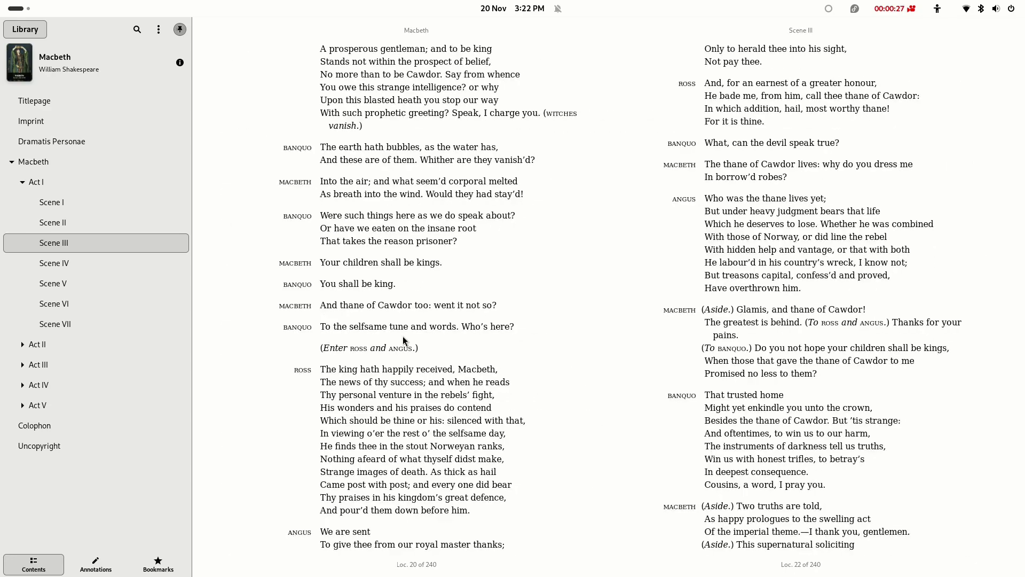
scroll(403, 336, down, 4)
scroll(403, 336, down, 1)
click(23, 384)
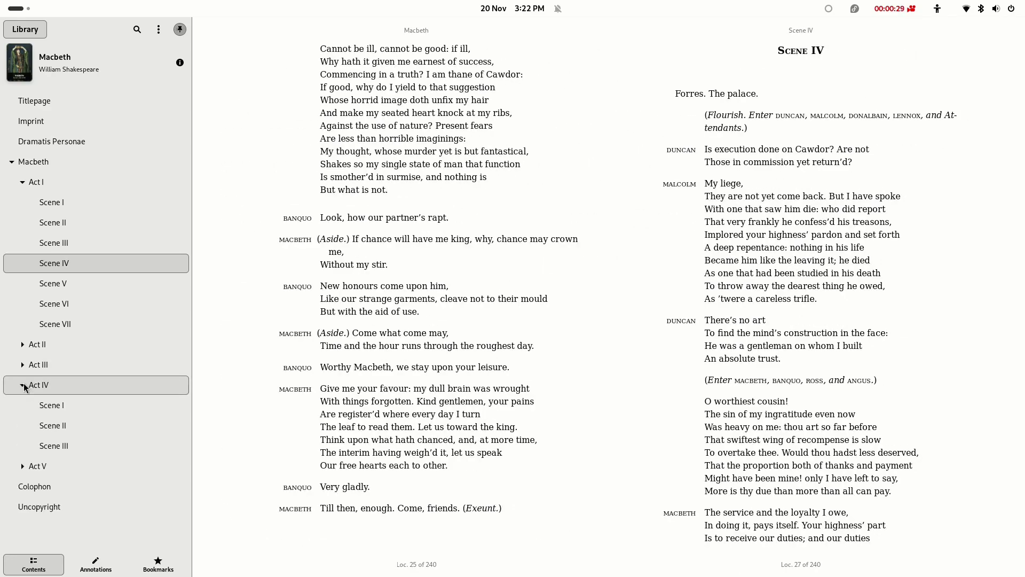
click(79, 440)
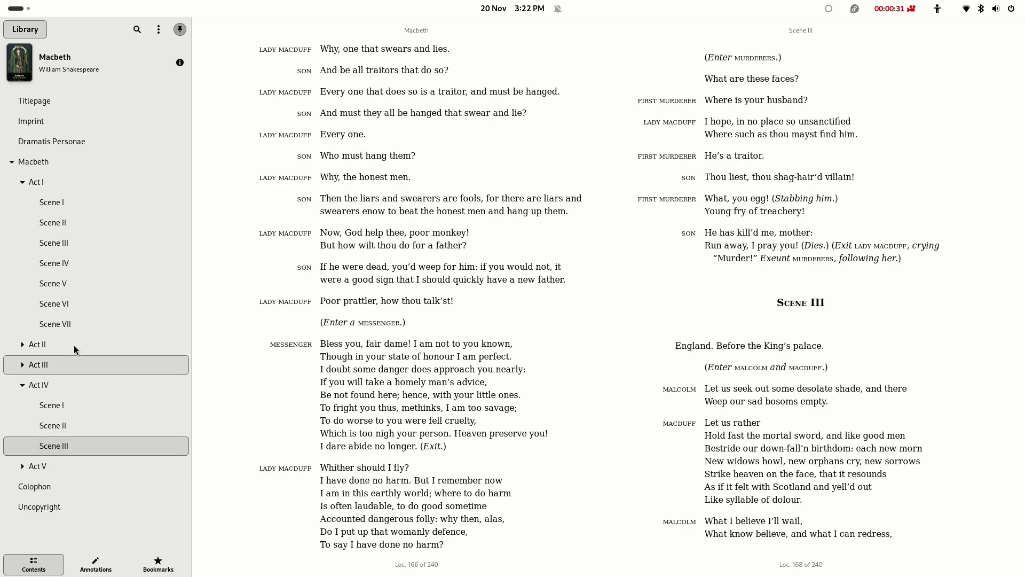
click(72, 208)
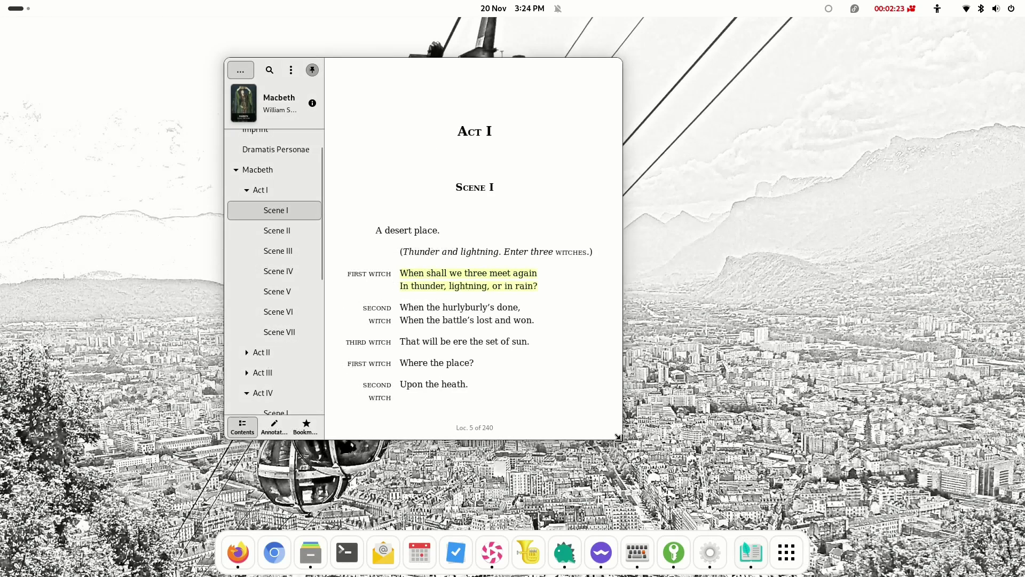
drag(619, 436, 481, 393)
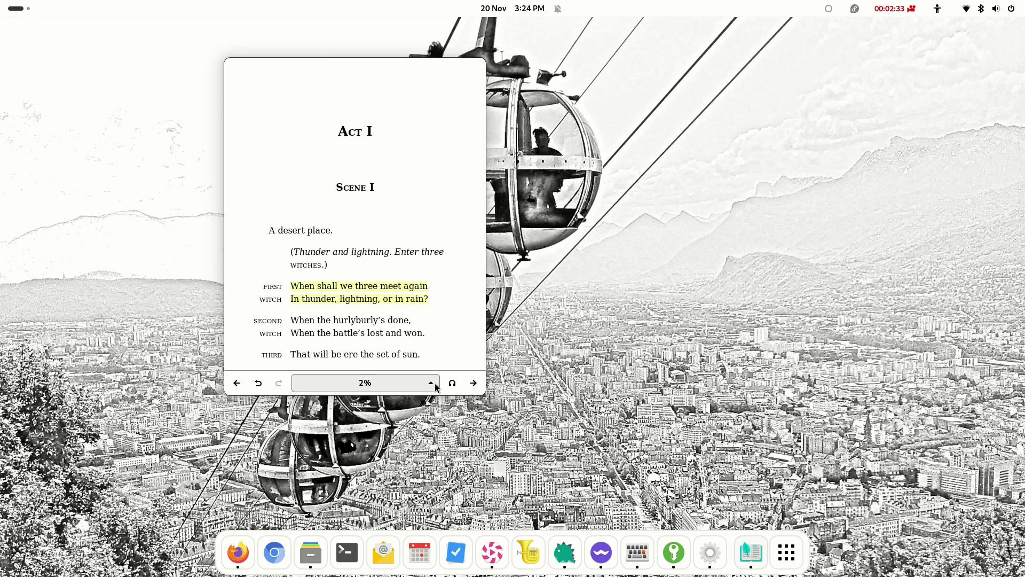
- Page forward to the next lines of Act I Scene I
key(Right)
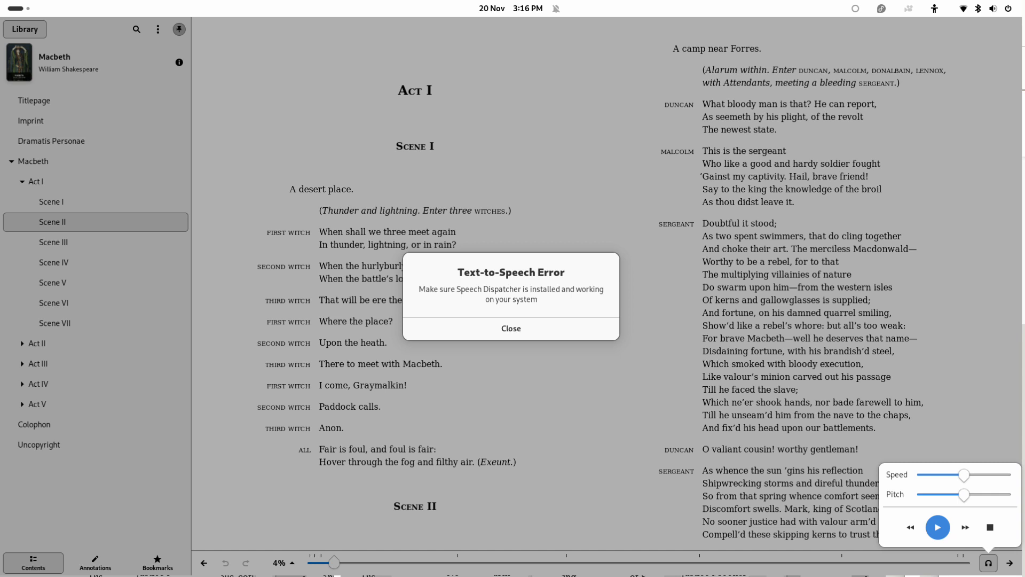
- Dismiss the text-to-speech error and review font preferences: Serif default, size 16
key(Escape)
key(ctrl+comma)
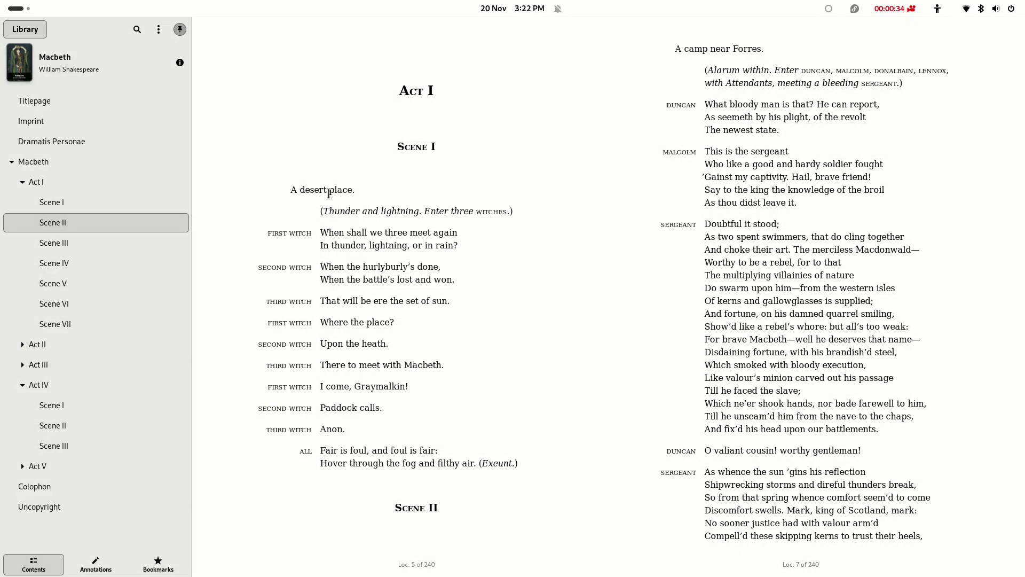
- View Macbeth's empty annotations list, then its empty bookmarks list
click(111, 568)
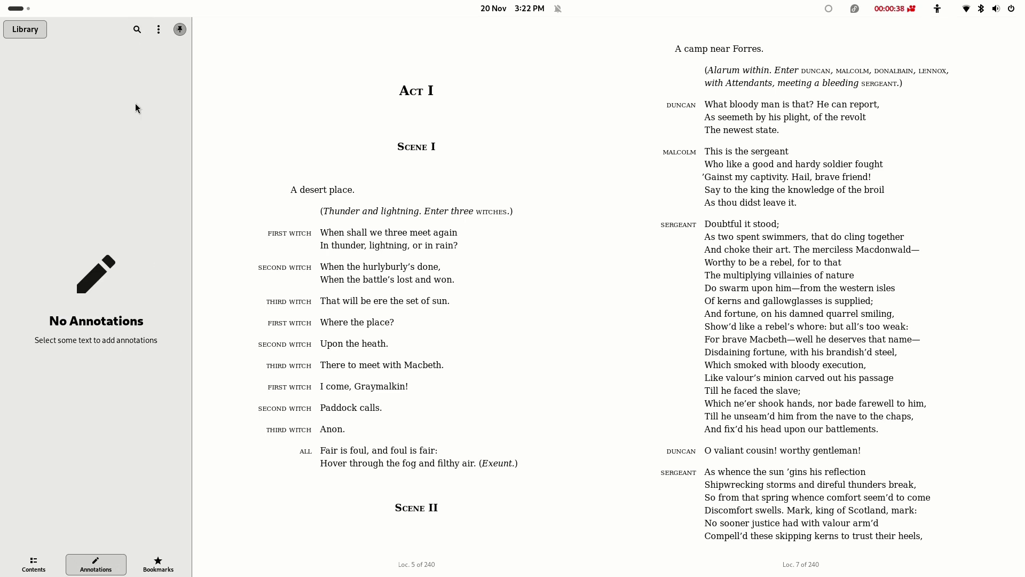
click(150, 563)
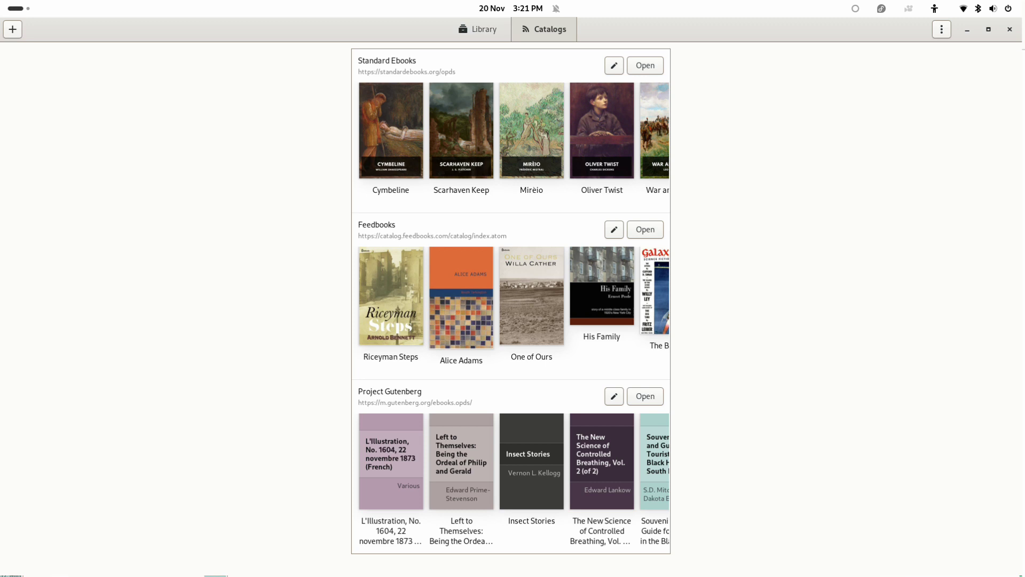
- Show Macbeth's bookmarks list in the sidebar, still empty
click(150, 563)
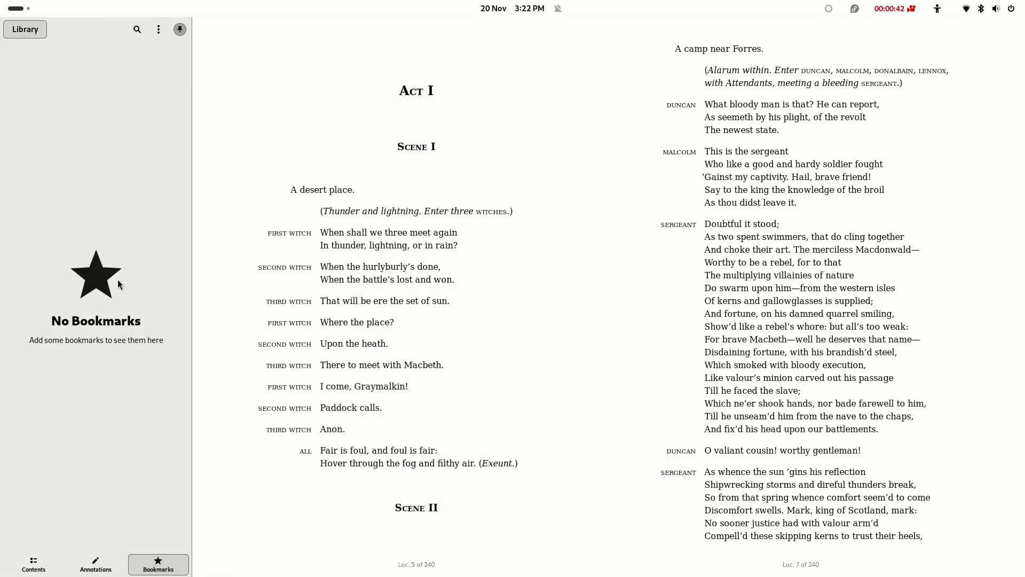
- With annotations listed, look up 'meet' from 'There to meet with Macbeth' in the dictionary, then close it
click(95, 562)
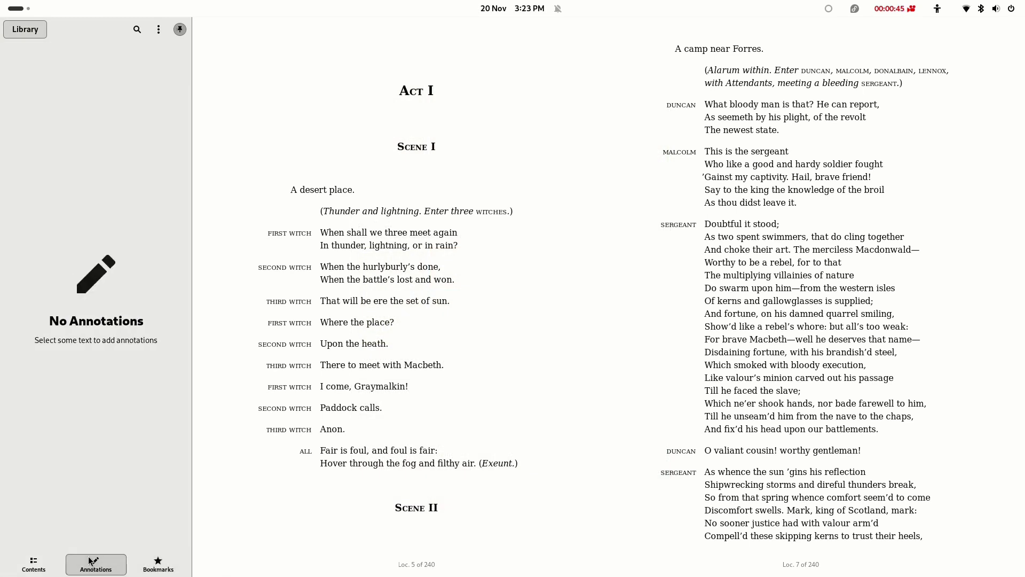
drag(443, 366, 325, 369)
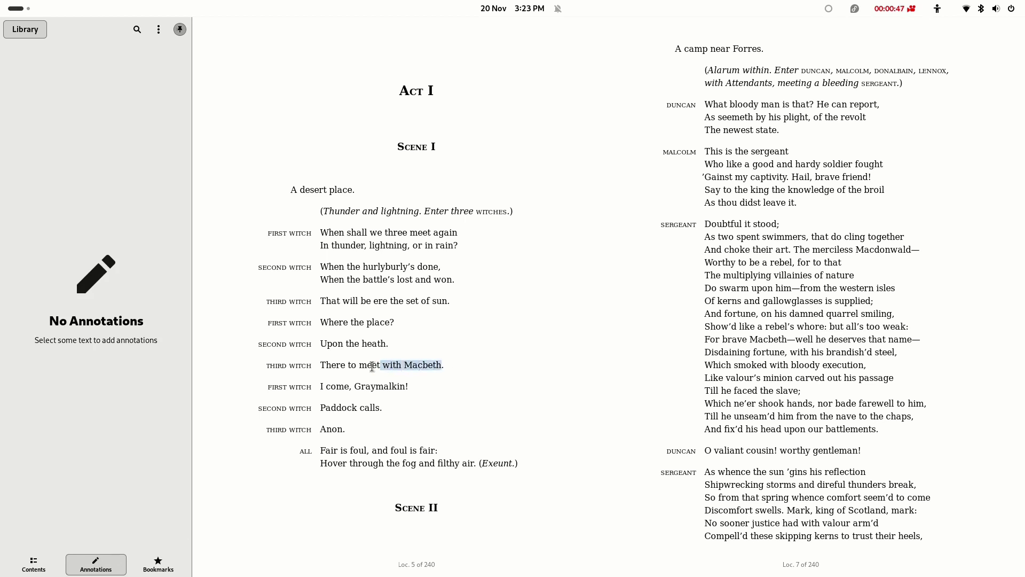
double_click(369, 366)
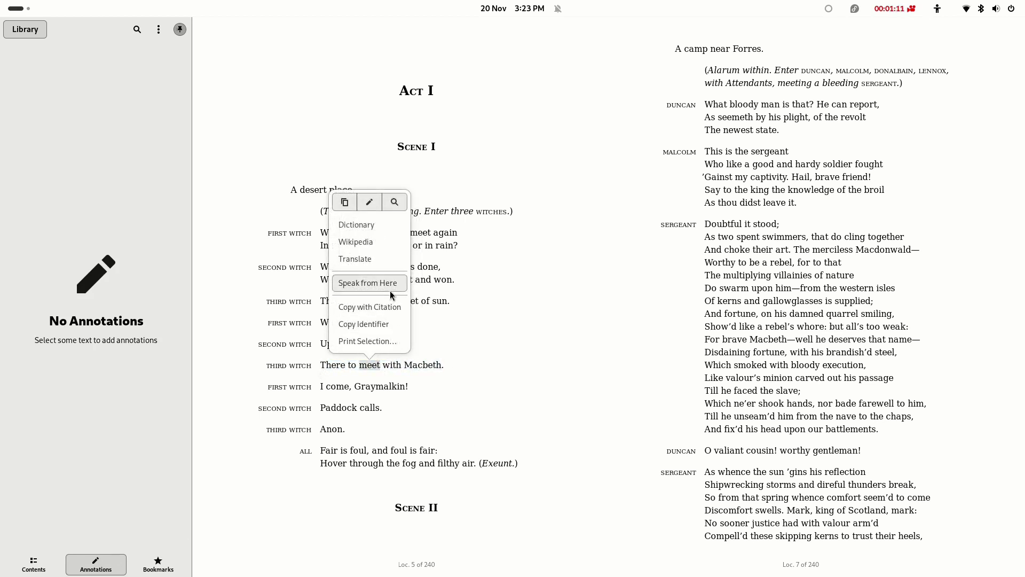
click(376, 230)
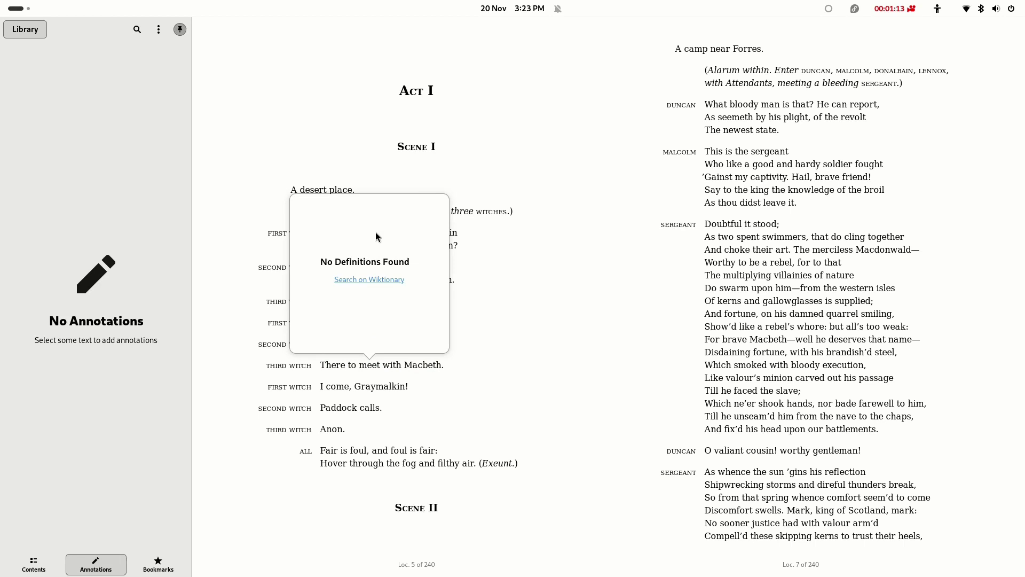
scroll(364, 261, down, 2)
scroll(365, 261, down, 2)
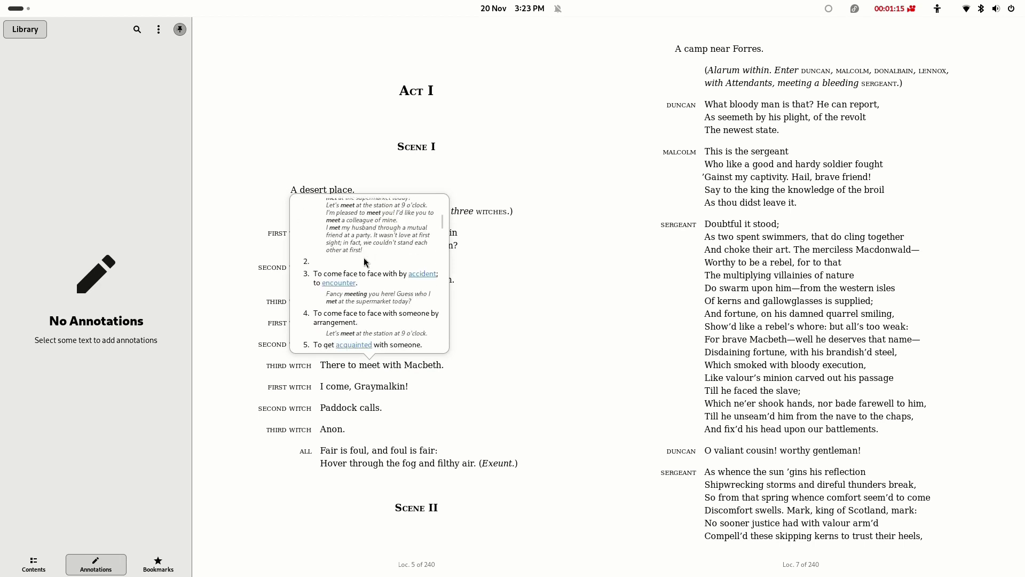
scroll(365, 261, down, 2)
click(548, 308)
scroll(391, 302, down, 1)
scroll(398, 305, up, 1)
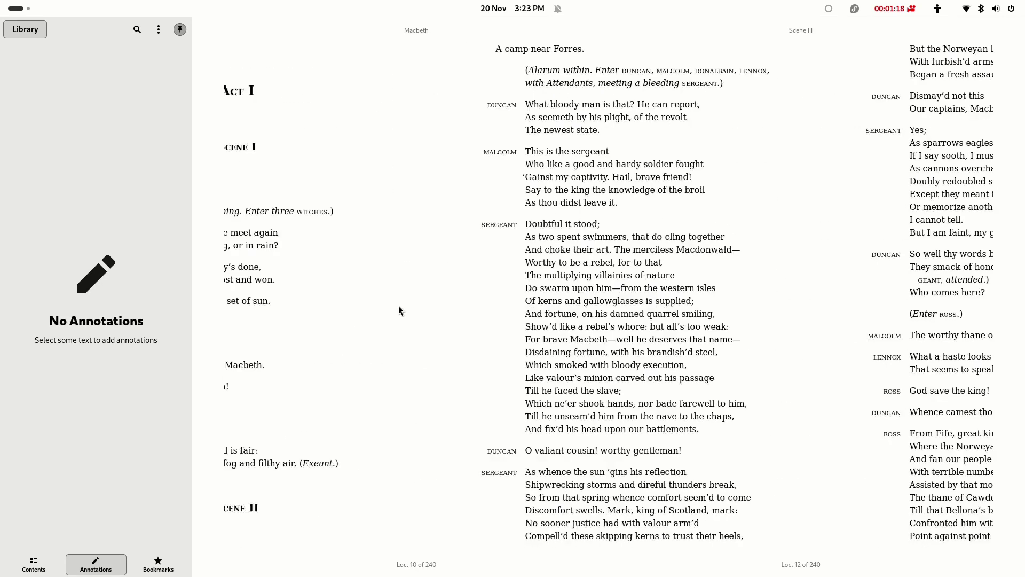
scroll(394, 305, up, 1)
scroll(393, 305, up, 1)
scroll(324, 348, down, 1)
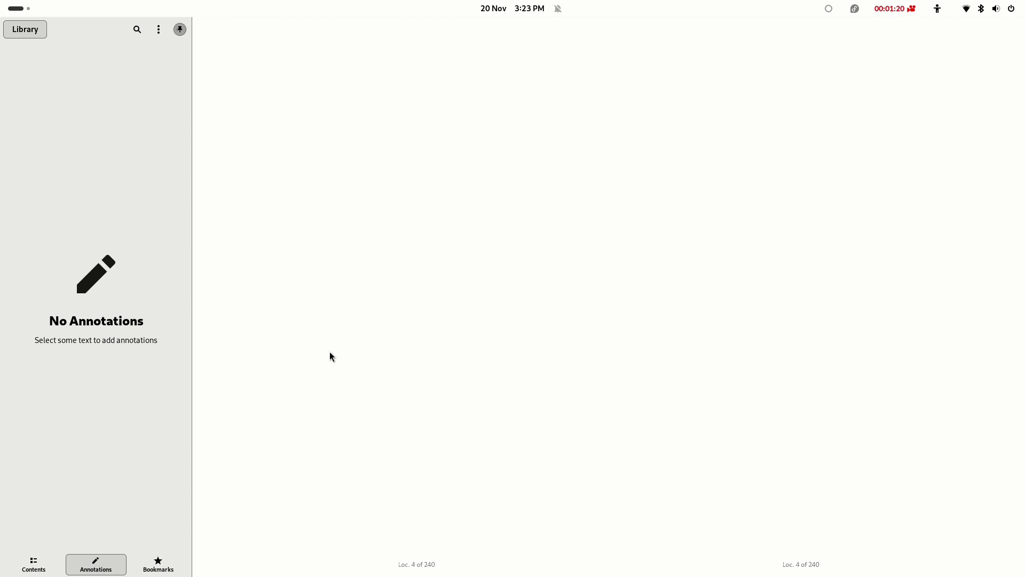
scroll(329, 357, up, 1)
scroll(333, 353, up, 1)
scroll(334, 345, down, 1)
scroll(337, 336, down, 1)
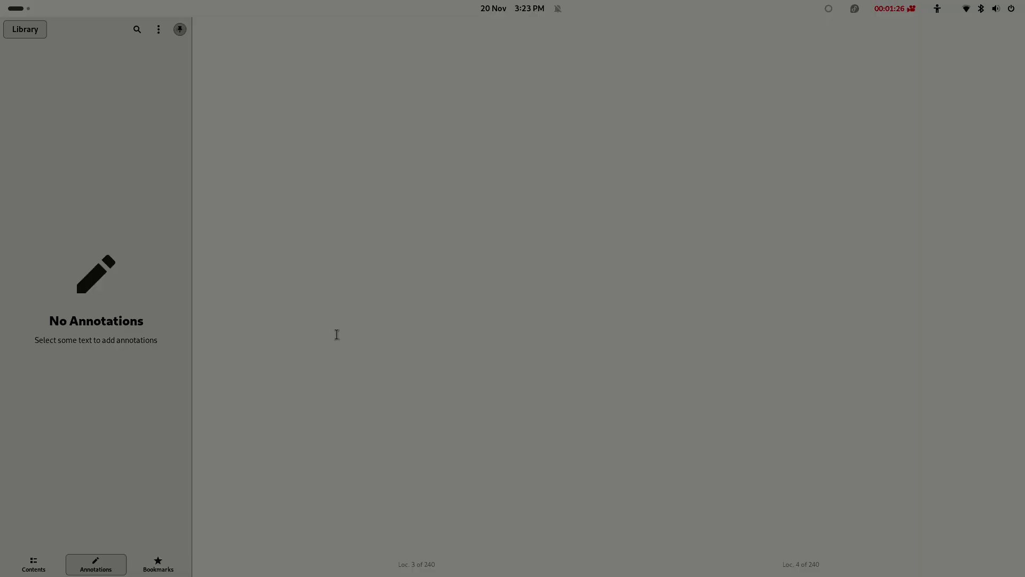